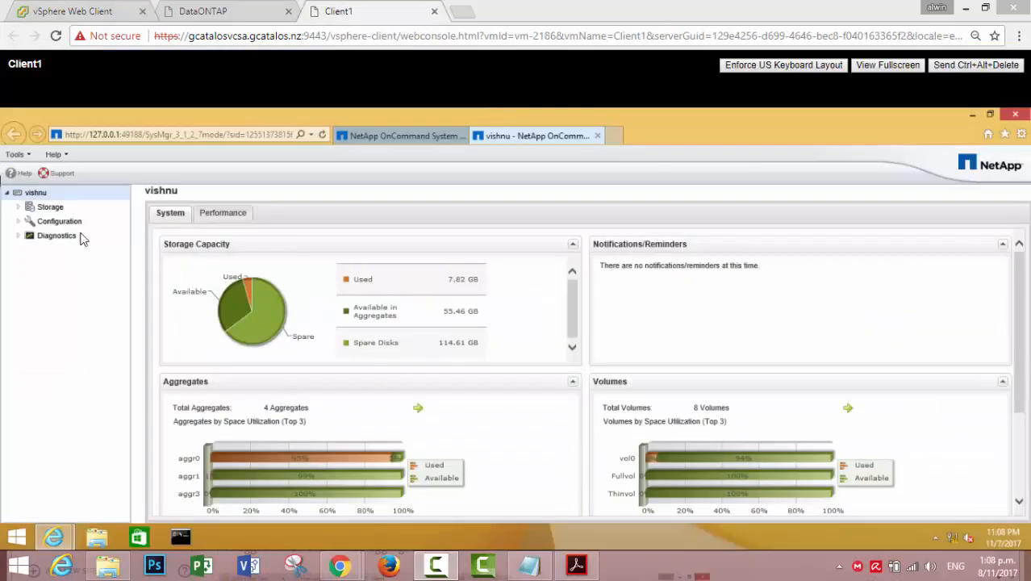
# Expand the Storage node under the vishnu system in the left tree
pyautogui.click(24, 209)
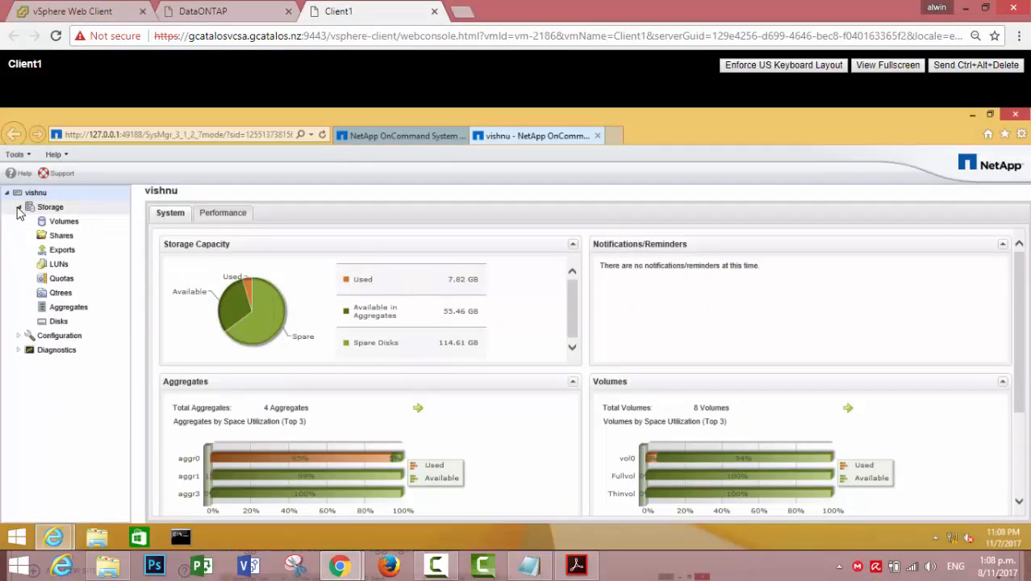
# Show the Aggregates list under Storage to see aggr0 through aggr3
pyautogui.click(69, 309)
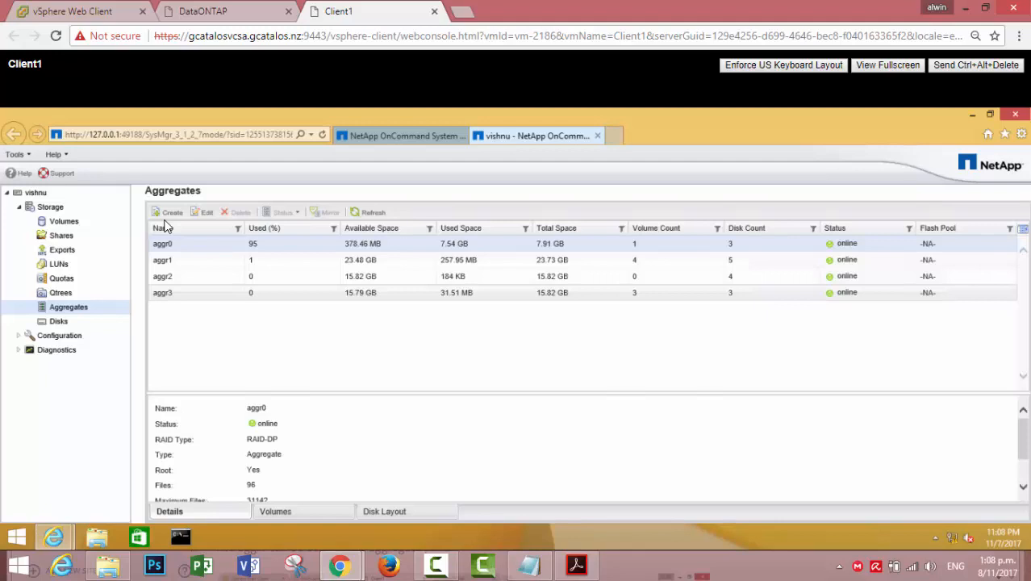
# Begin a new aggregate named aggr4 with RAID-DP and advance to disk selection
pyautogui.click(170, 213)
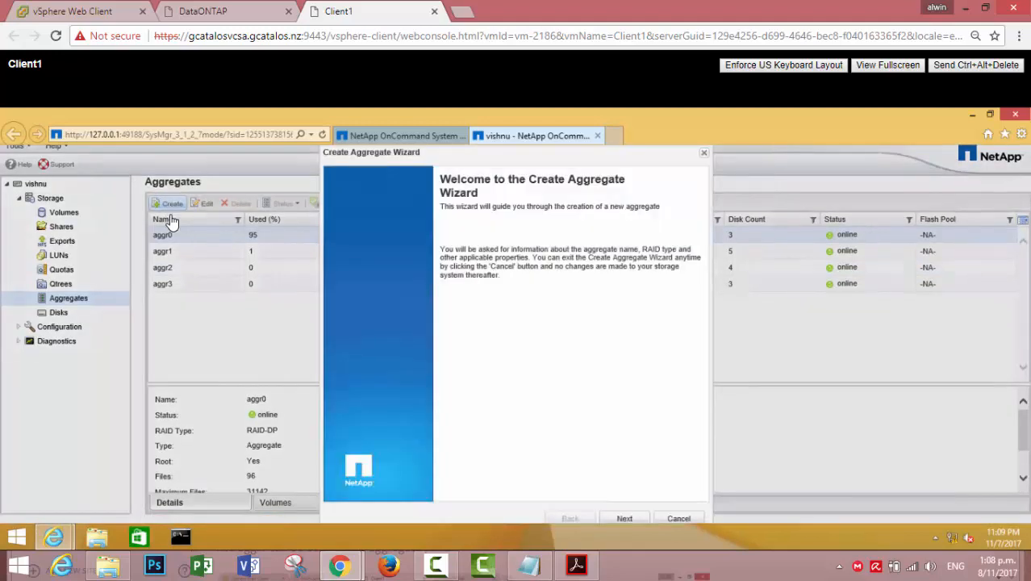
pyautogui.click(629, 517)
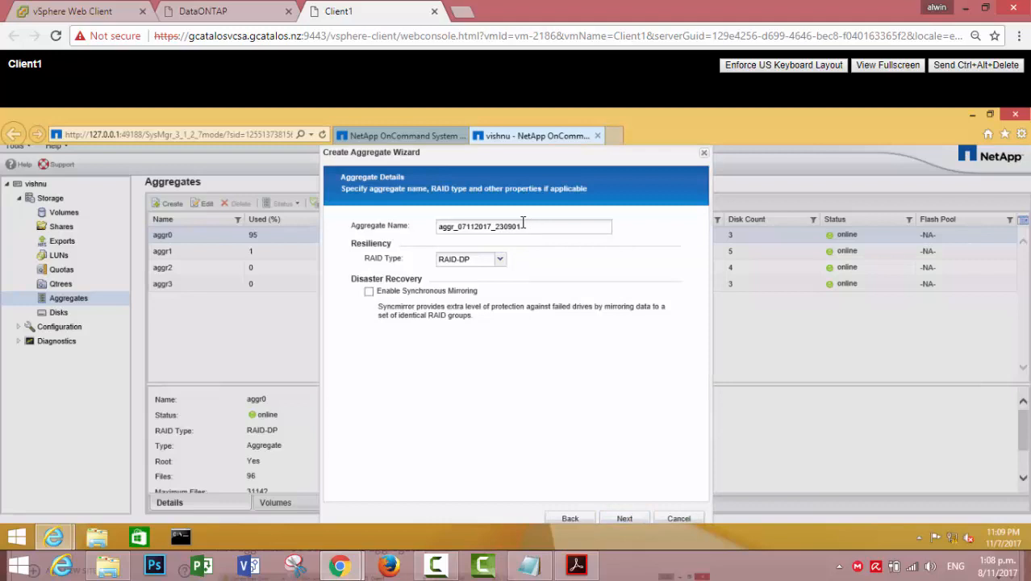
pyautogui.moveTo(522, 226); pyautogui.dragTo(457, 225)
pyautogui.press('BackSpace')
pyautogui.write('4')
pyautogui.click(500, 259)
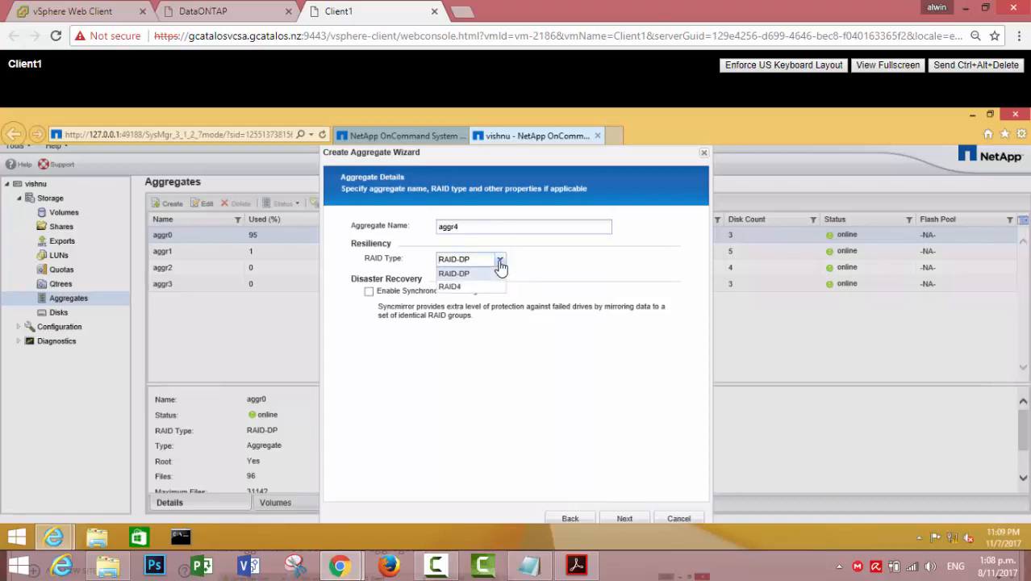
pyautogui.click(477, 275)
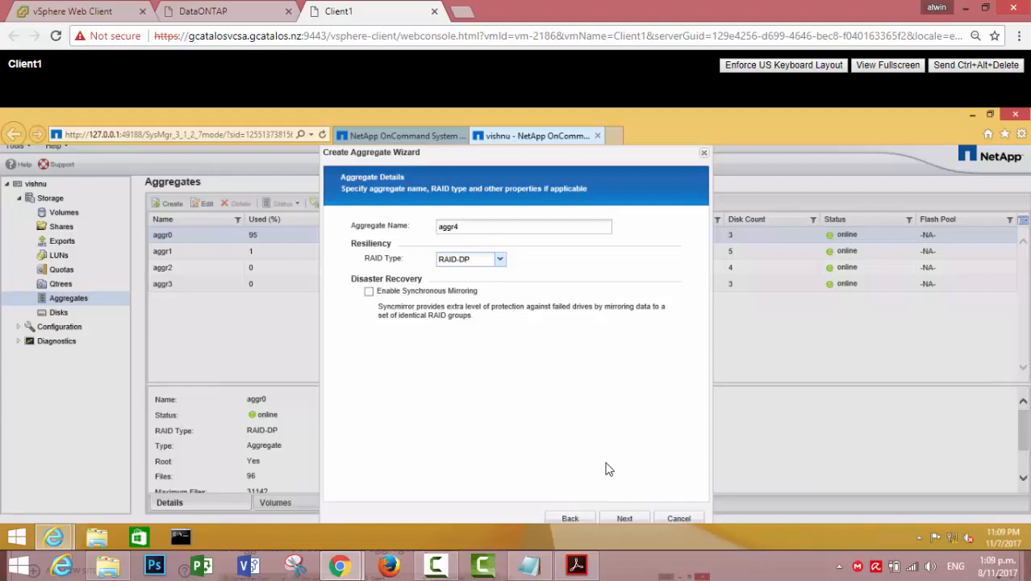
pyautogui.click(621, 519)
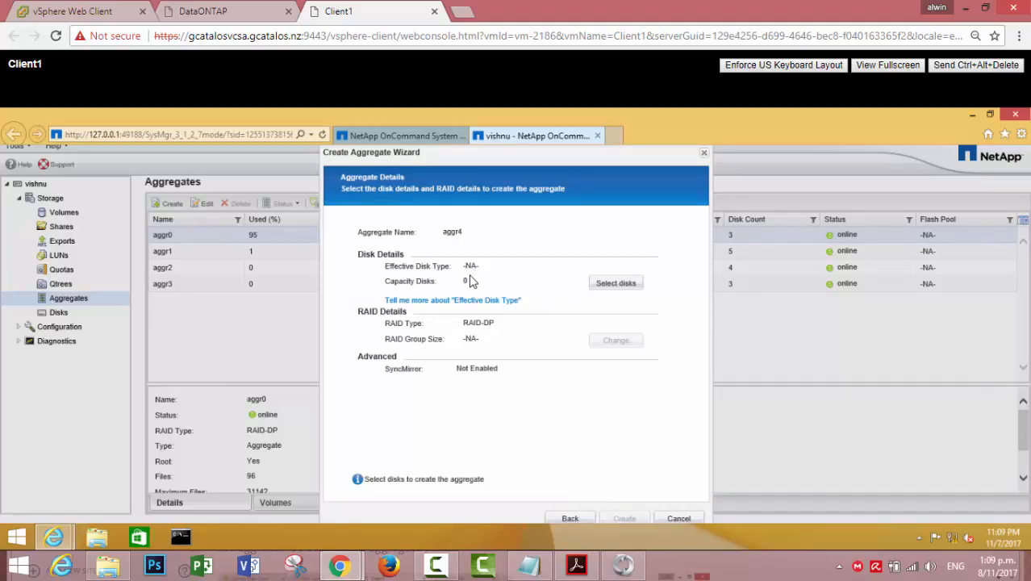
# Select 4 FCAL capacity disks for aggr4 and save the selection
pyautogui.click(615, 283)
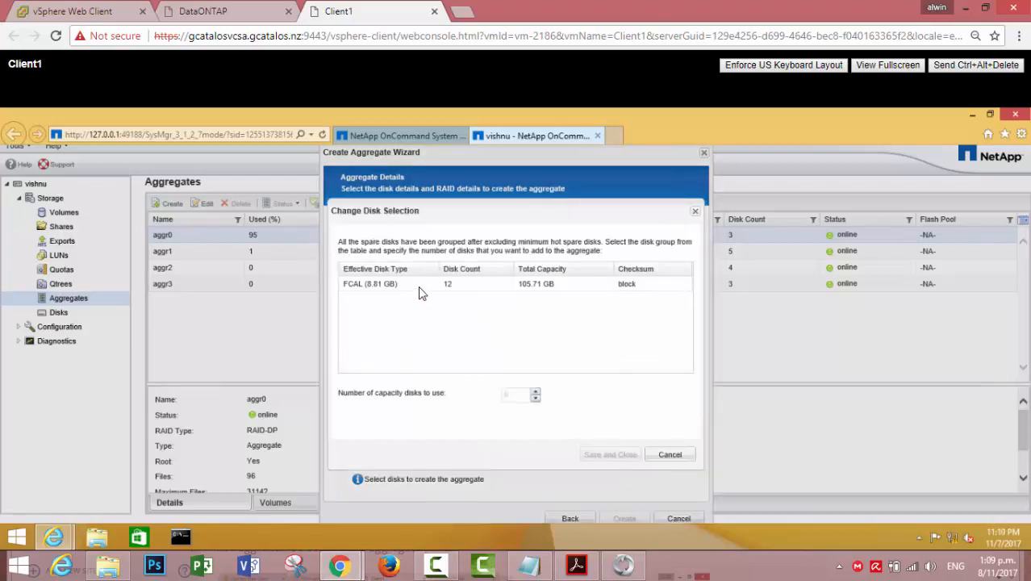
pyautogui.click(419, 288)
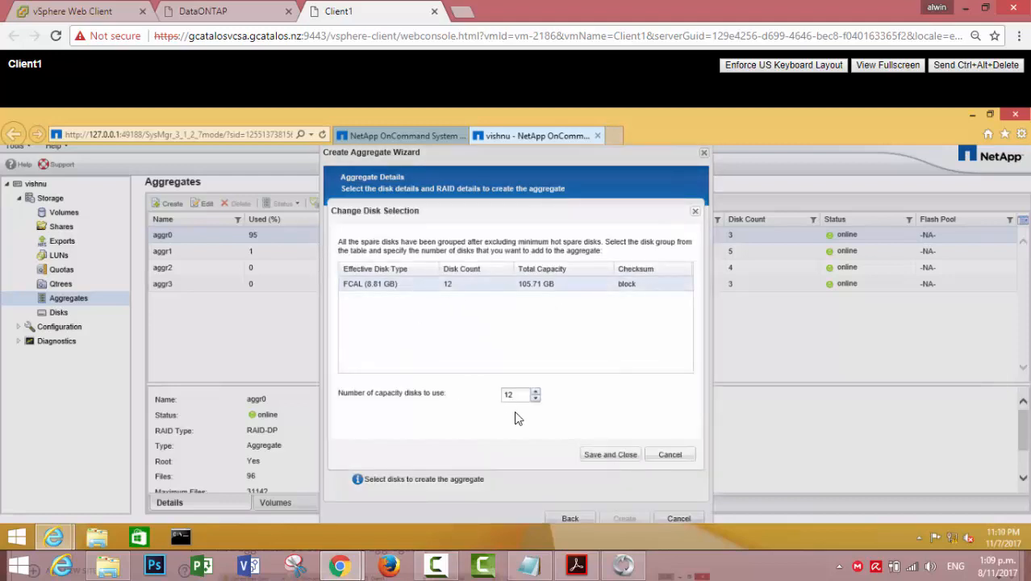
pyautogui.click(538, 398)
pyautogui.click(537, 398)
pyautogui.click(537, 398)
pyautogui.click(537, 398)
pyautogui.click(537, 397)
pyautogui.click(536, 398)
pyautogui.click(537, 398)
pyautogui.click(537, 398)
pyautogui.click(610, 455)
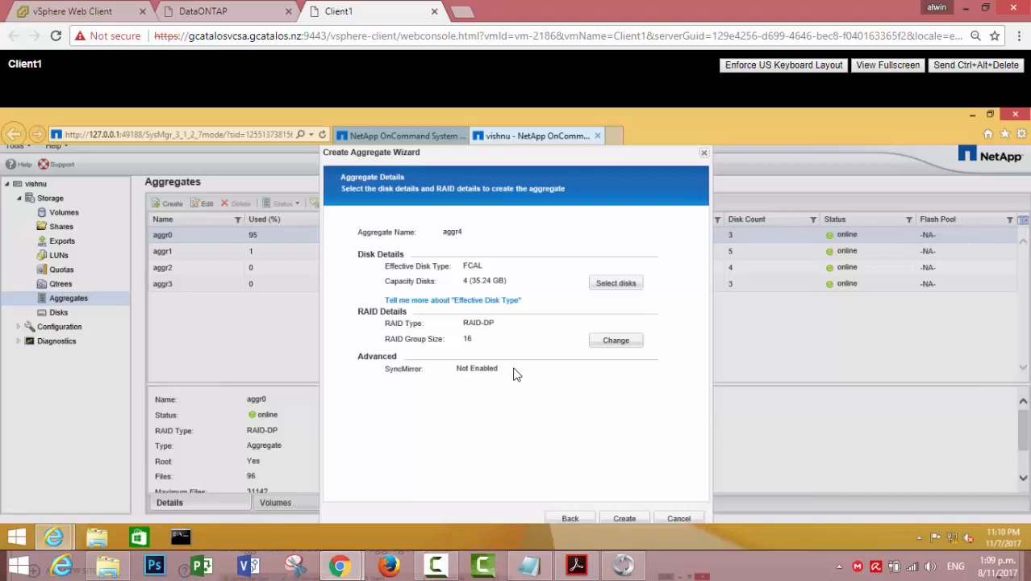
# Review the RAID group settings without changes, then cancel the aggregate wizard
pyautogui.click(602, 343)
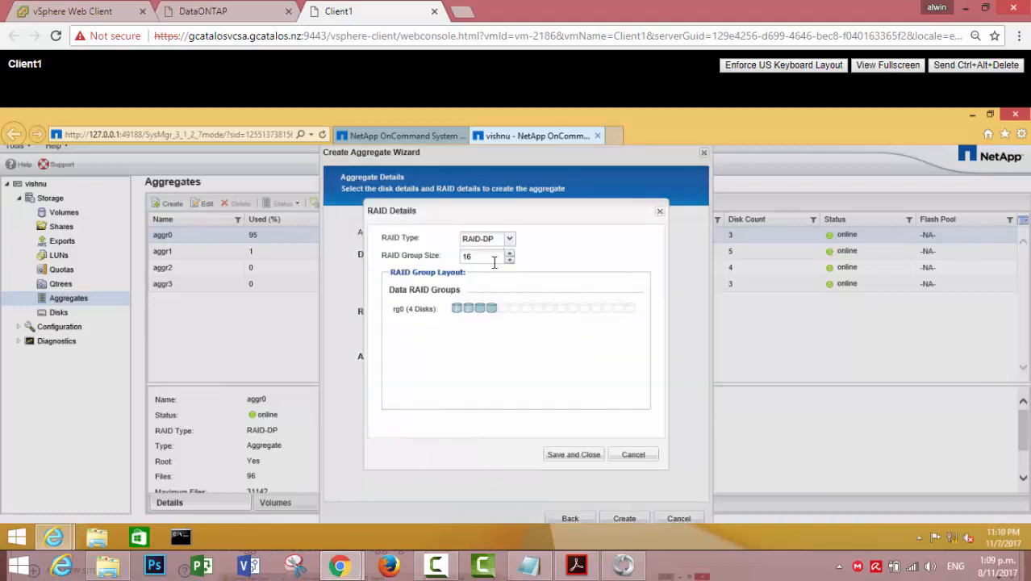
pyautogui.click(575, 455)
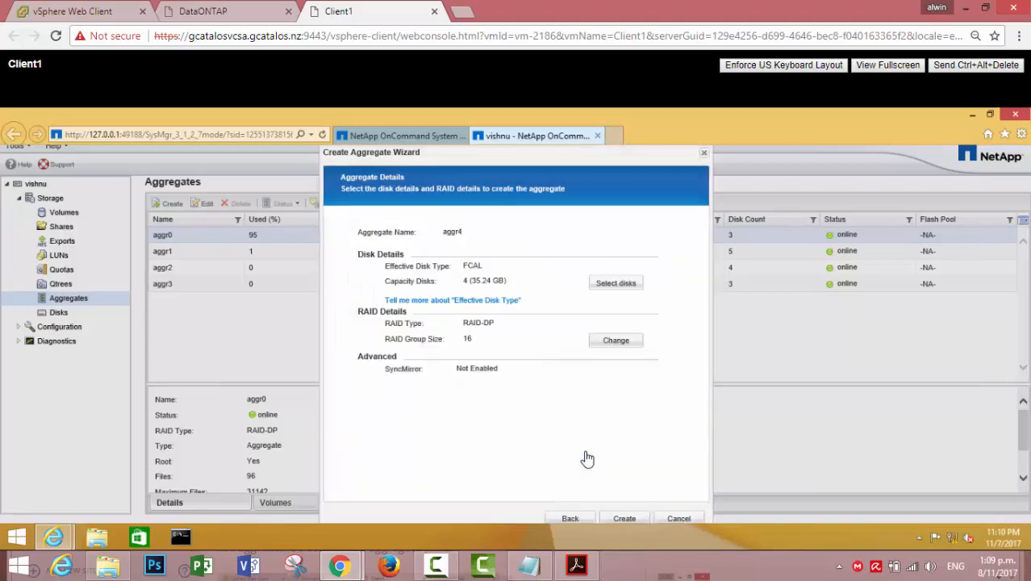
pyautogui.click(662, 518)
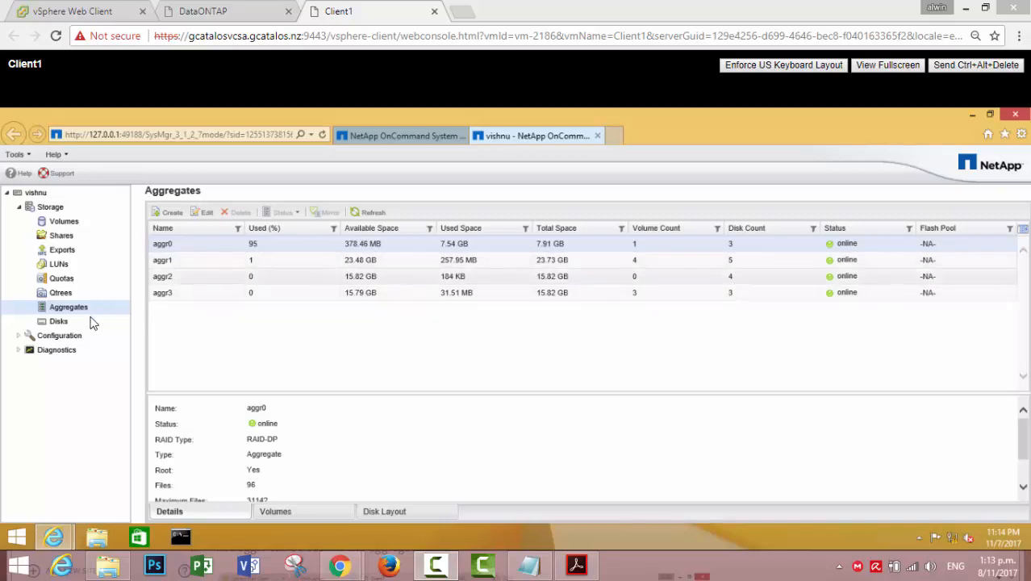
# Show the Disks list under Storage, including spare disk v4.26
pyautogui.click(68, 323)
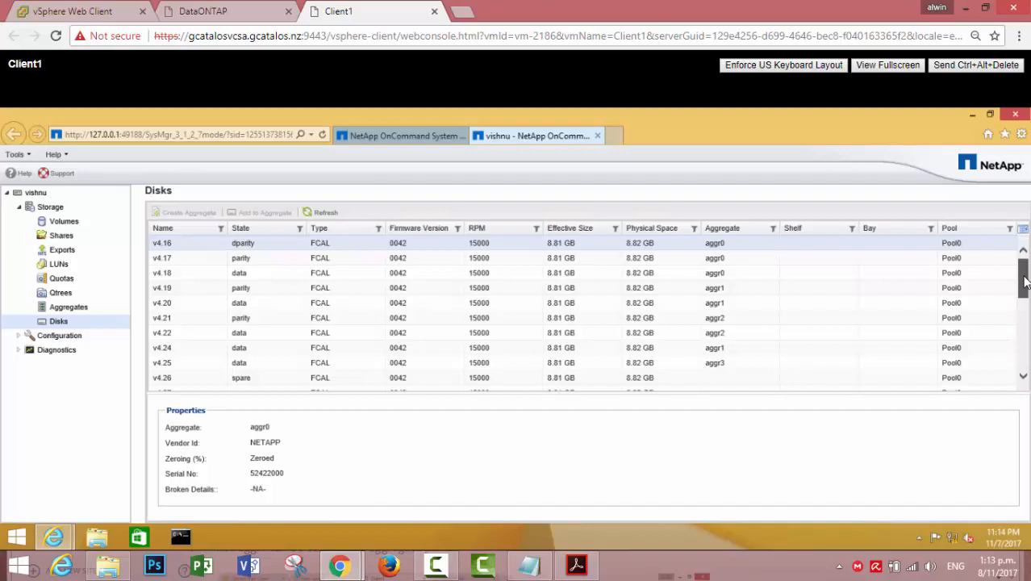
# Start adding spare disk v4.26 to aggr1, then cancel the Add Disk(s) dialog
pyautogui.scroll(-1, 1025, 281)
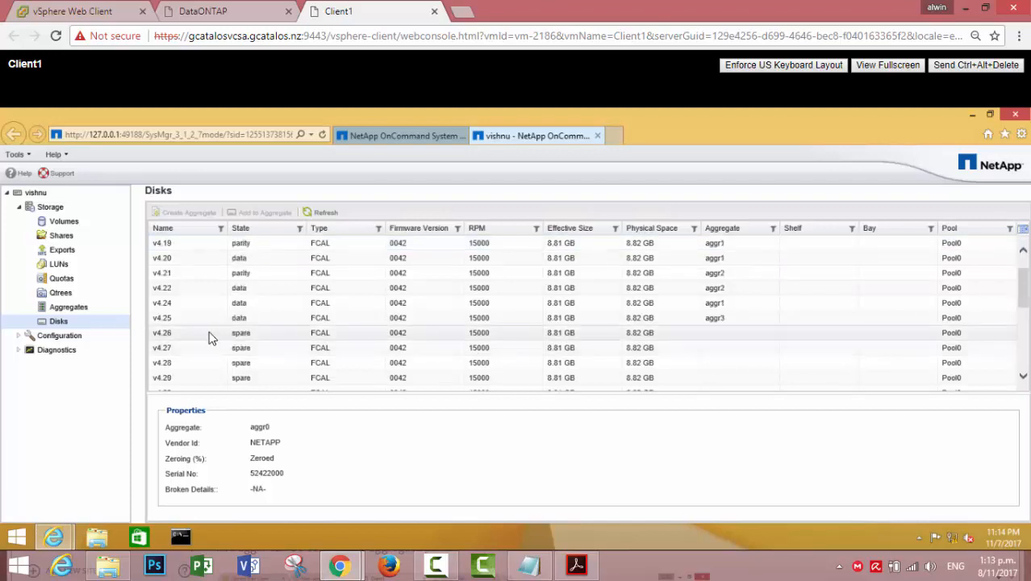
pyautogui.click(237, 335)
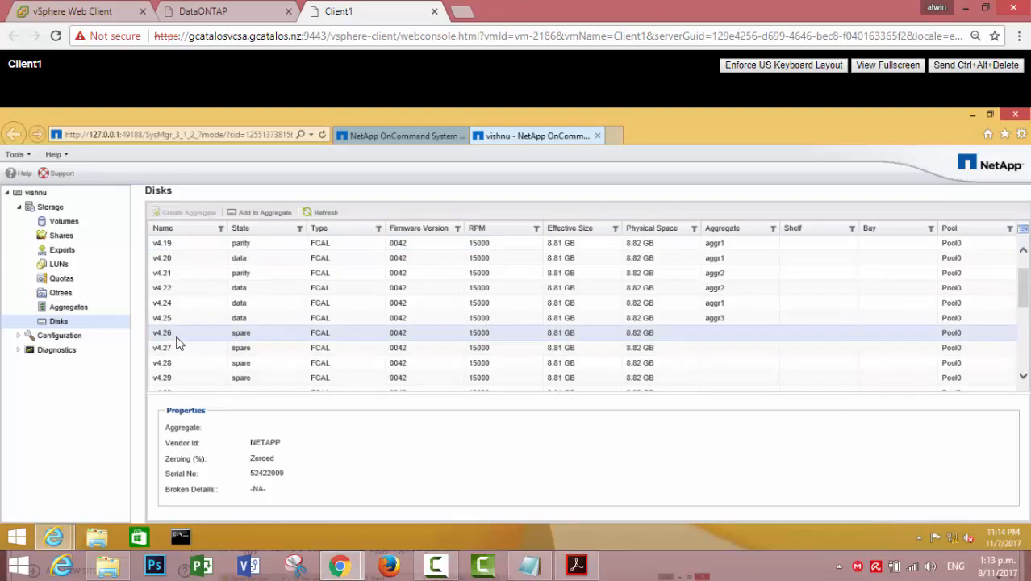
pyautogui.rightClick(171, 340)
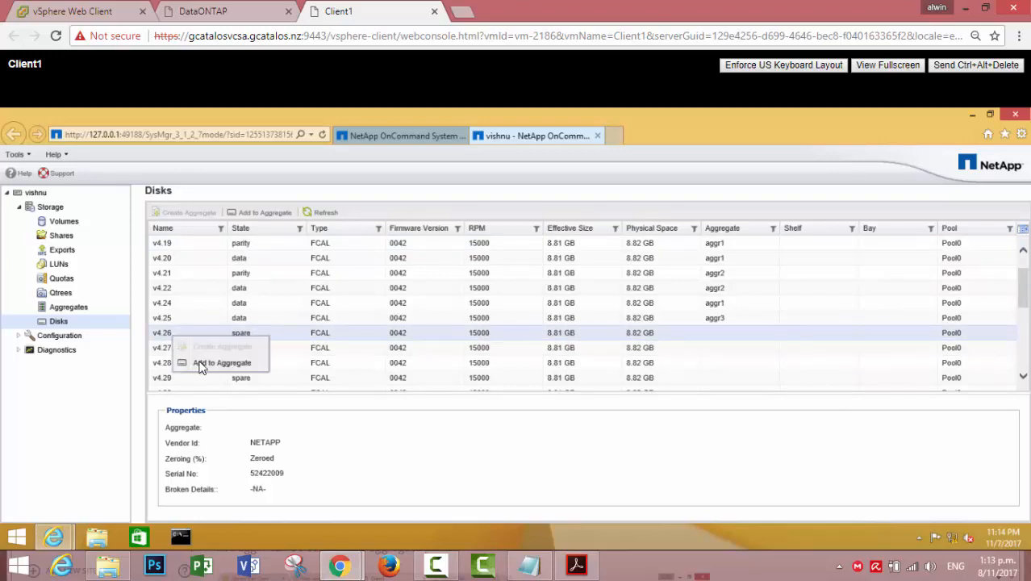
pyautogui.click(203, 363)
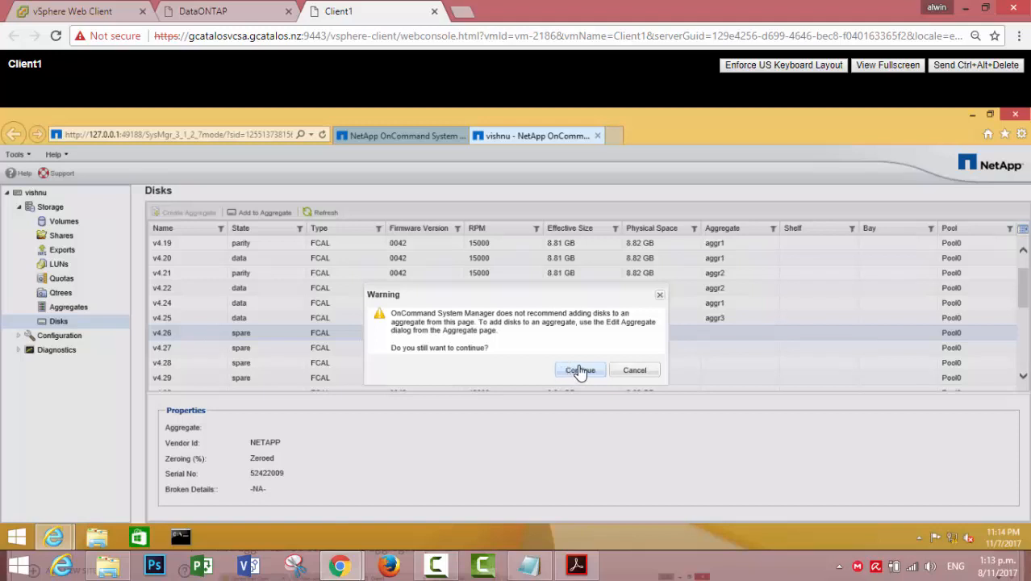
pyautogui.click(579, 371)
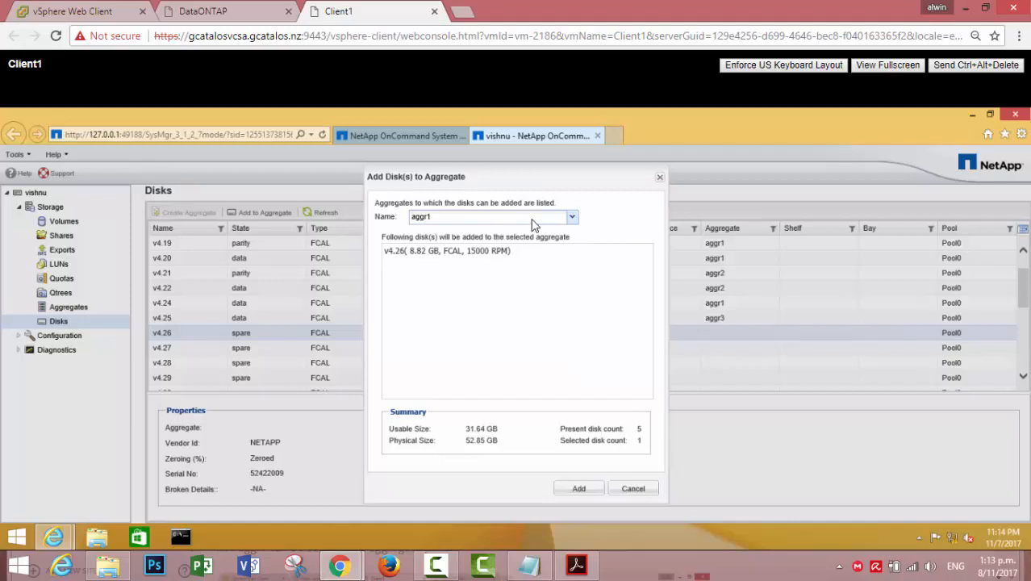
pyautogui.click(571, 217)
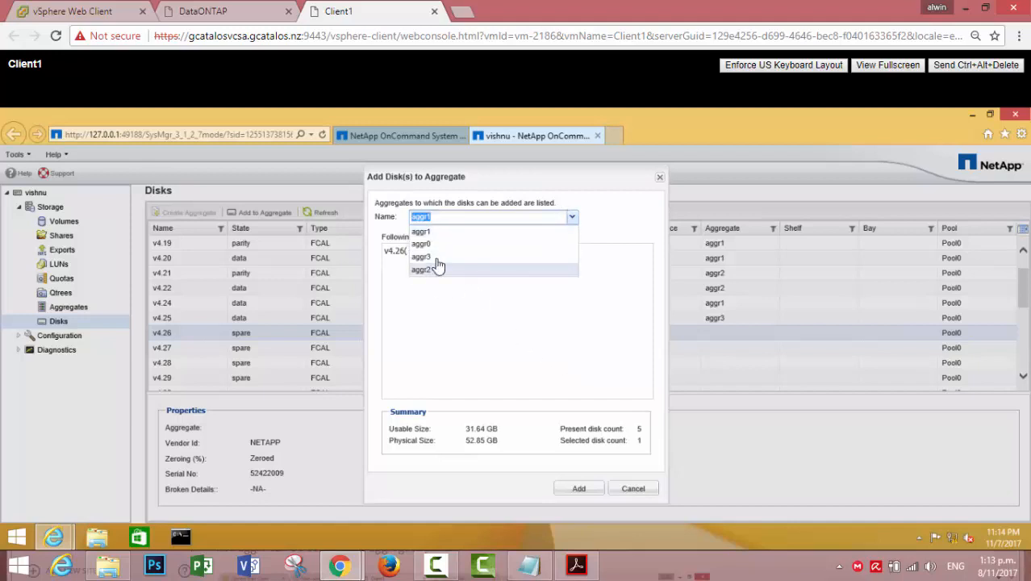
pyautogui.click(457, 314)
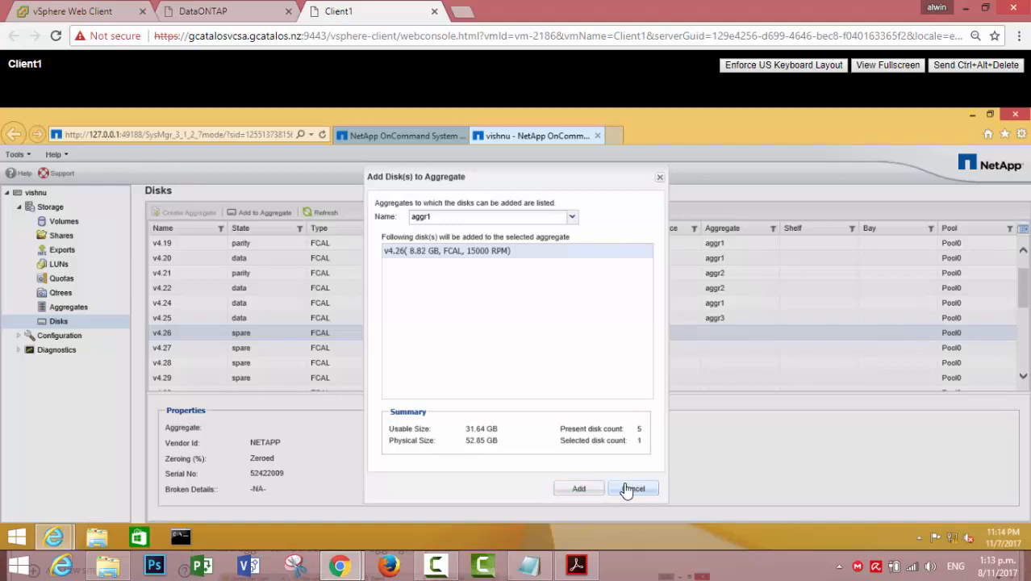
pyautogui.click(632, 489)
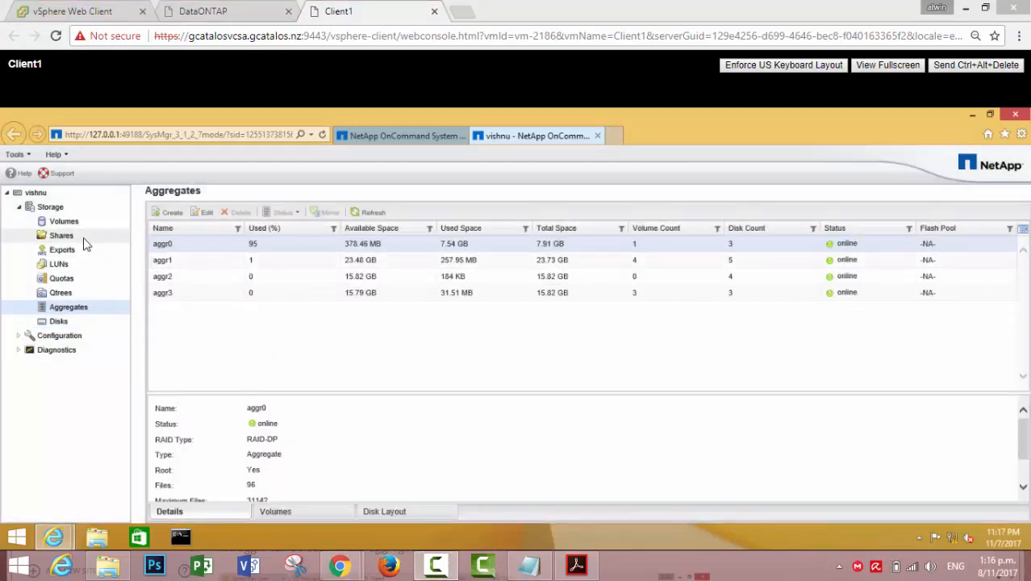
# Show the Volumes list and select NASvol to view its details
pyautogui.click(65, 225)
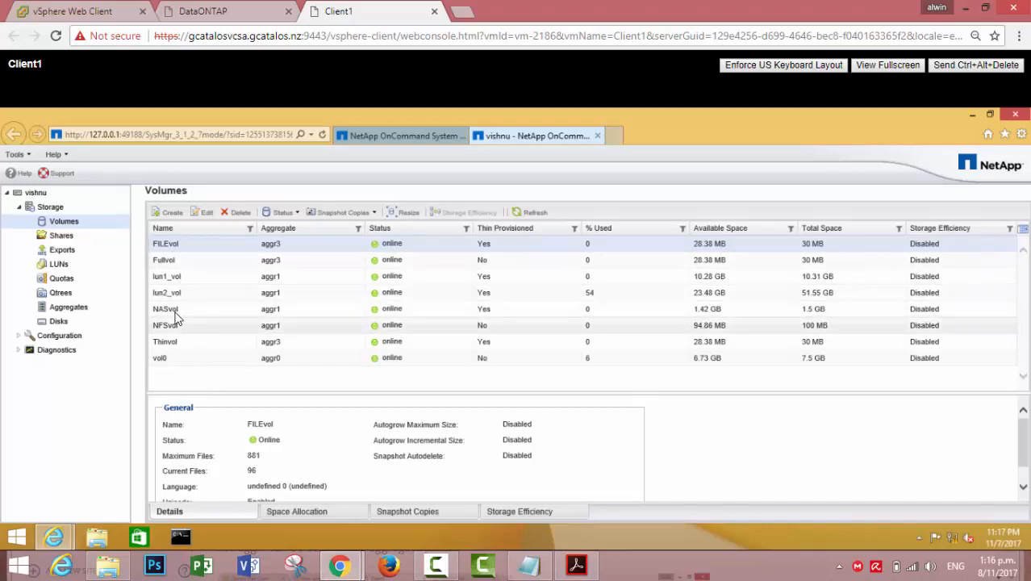
pyautogui.click(175, 325)
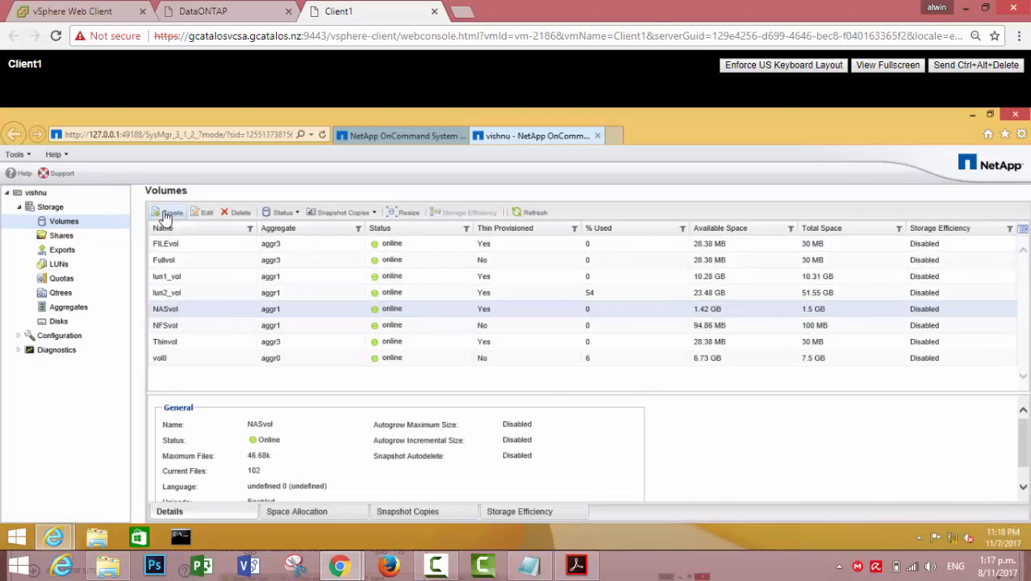
pyautogui.click(165, 215)
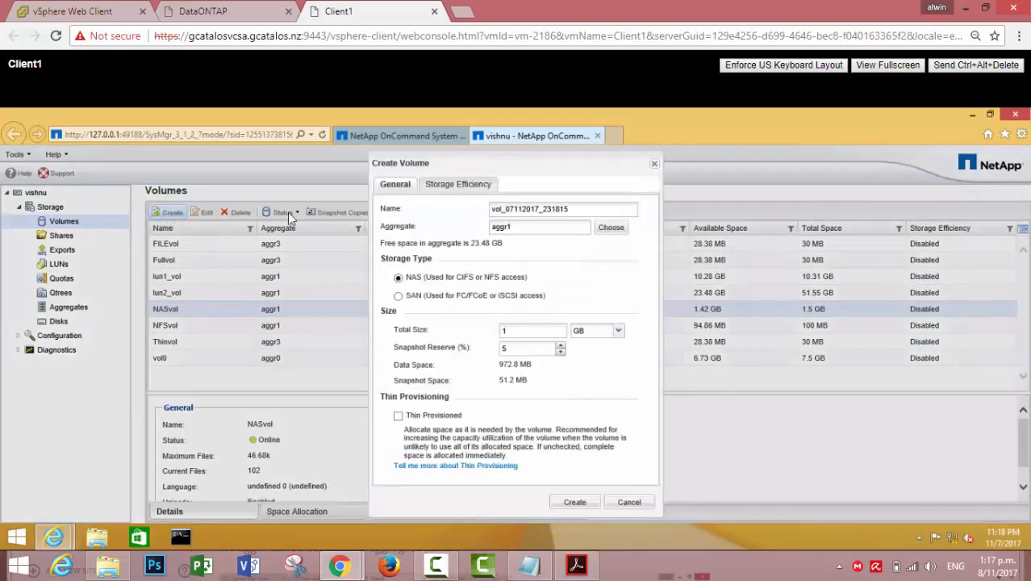
pyautogui.moveTo(574, 207); pyautogui.dragTo(434, 212)
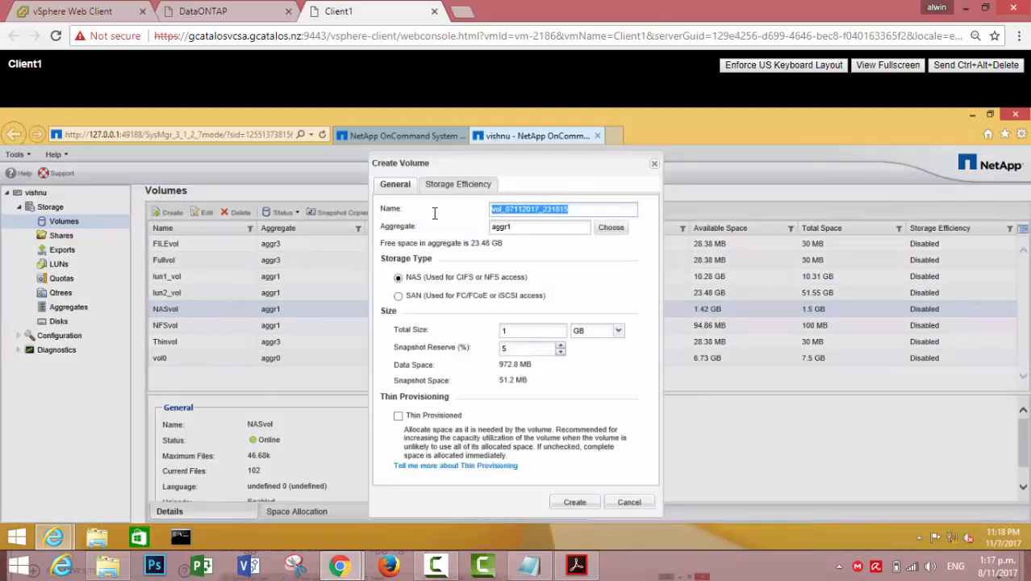
pyautogui.write('NAS')
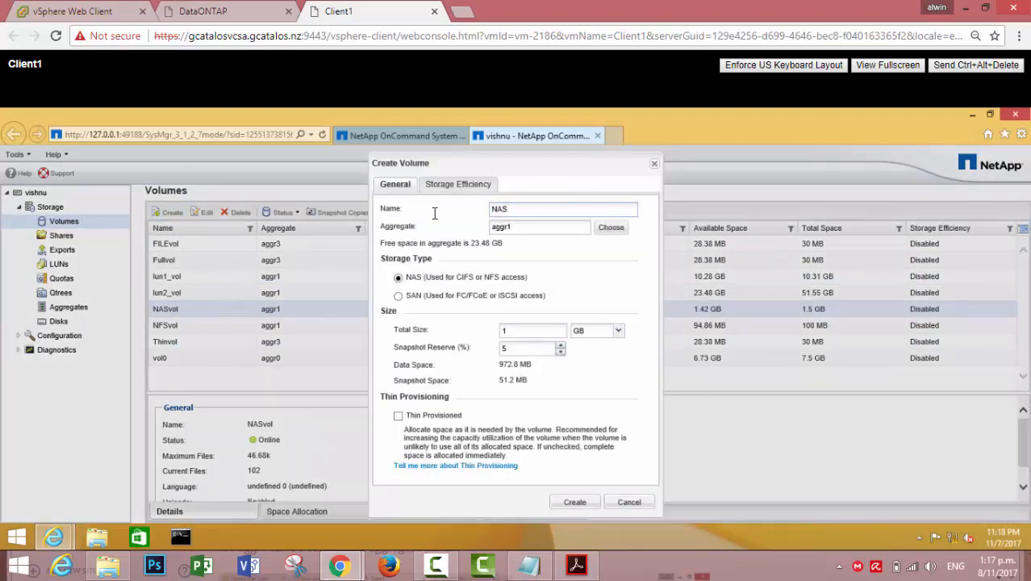
pyautogui.write('vol')
pyautogui.click(398, 416)
pyautogui.click(449, 187)
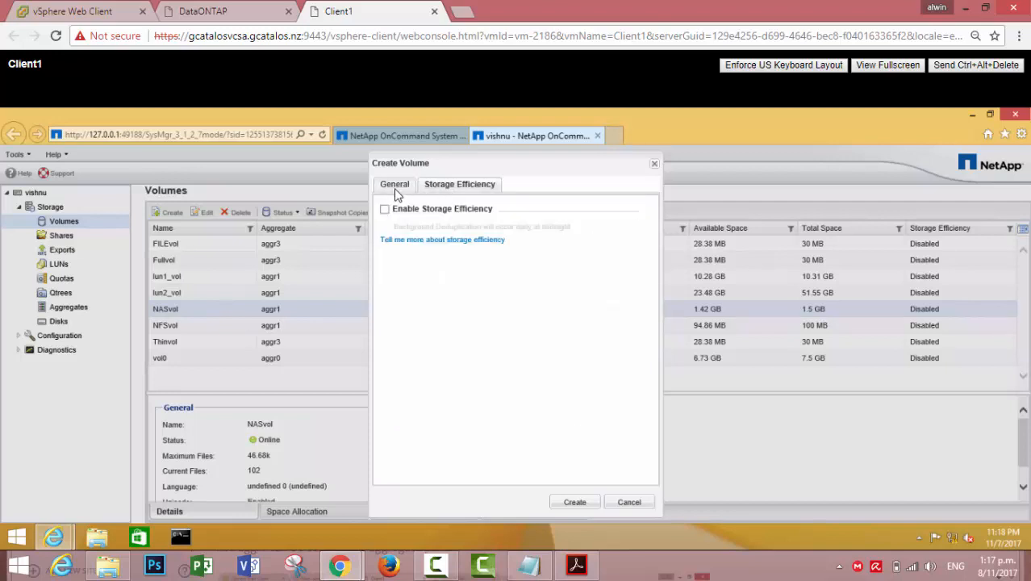
pyautogui.click(395, 186)
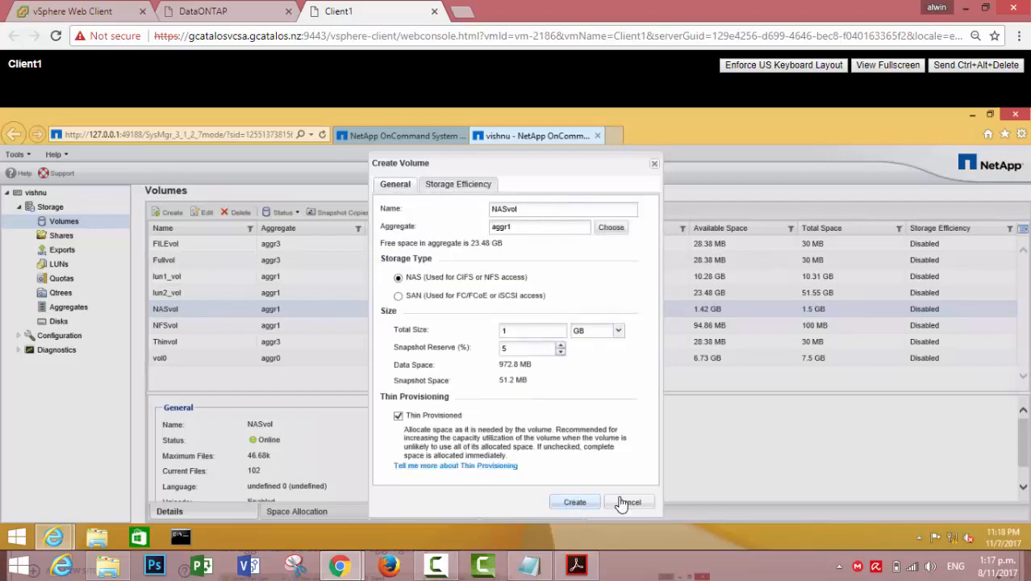
pyautogui.click(623, 504)
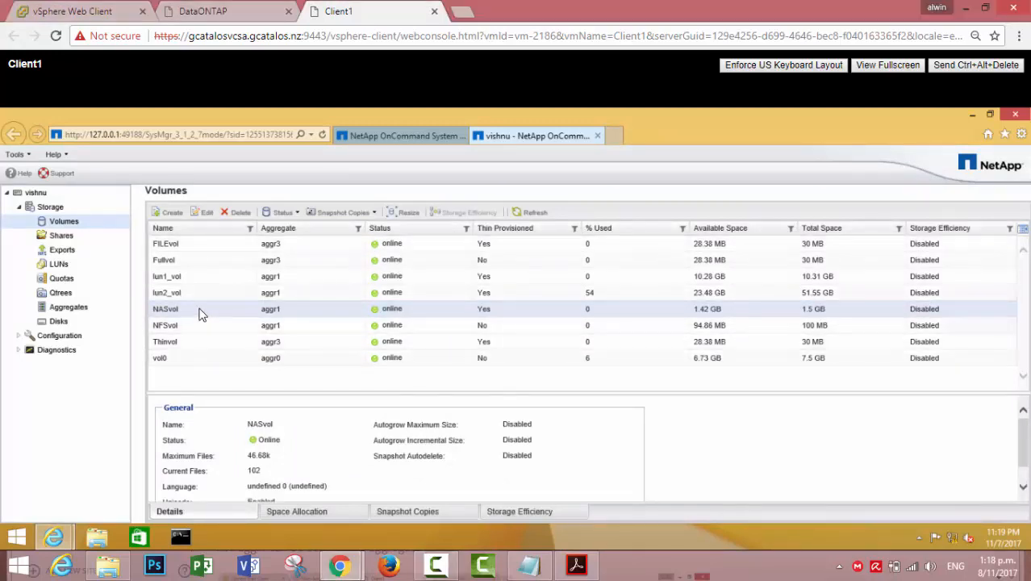
# Run the Volume Resize Wizard on NASvol, setting total capacity to 2 GB
pyautogui.click(409, 214)
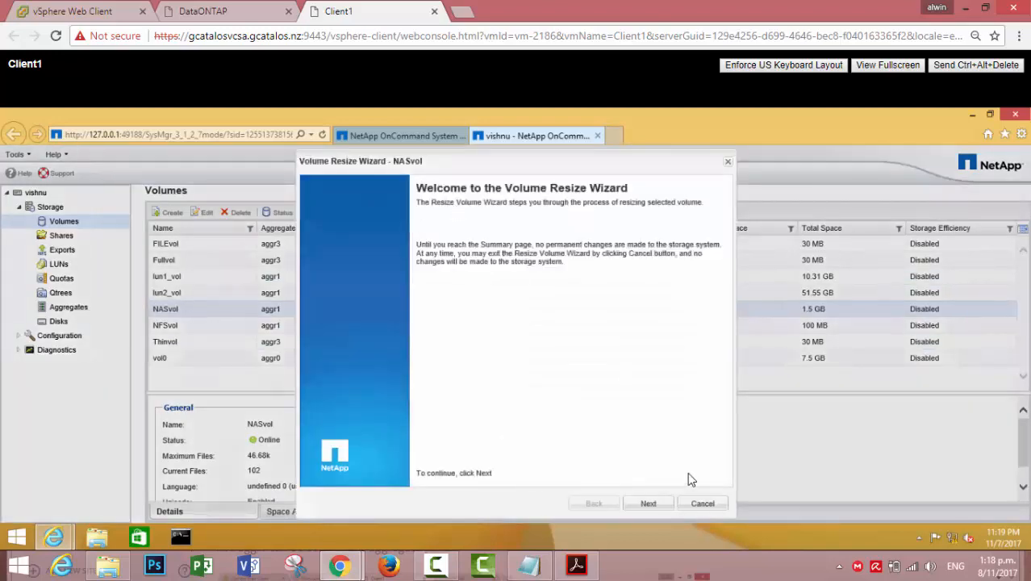
pyautogui.click(659, 504)
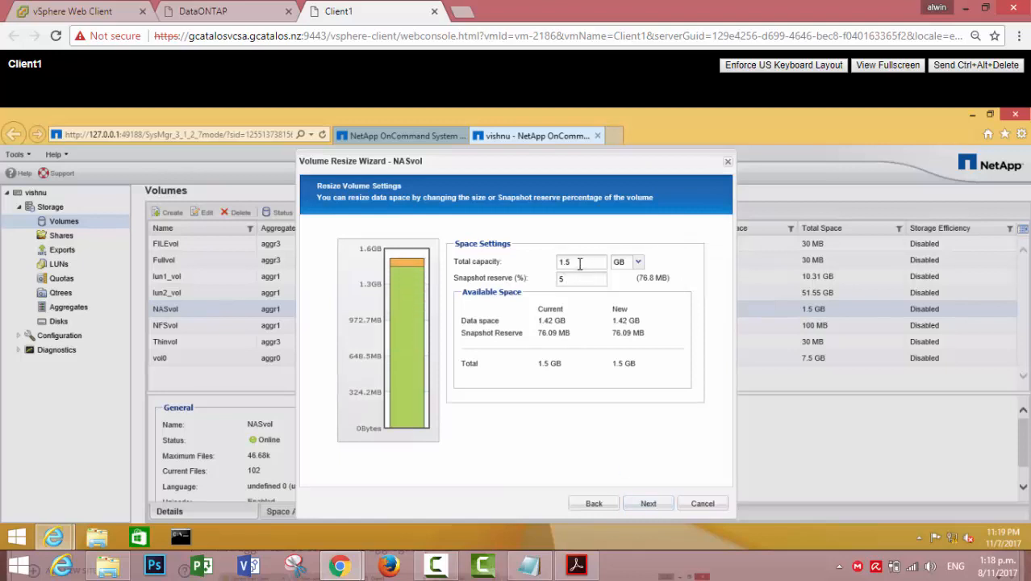
pyautogui.moveTo(579, 264); pyautogui.dragTo(553, 275)
pyautogui.write('2')
pyautogui.click(645, 504)
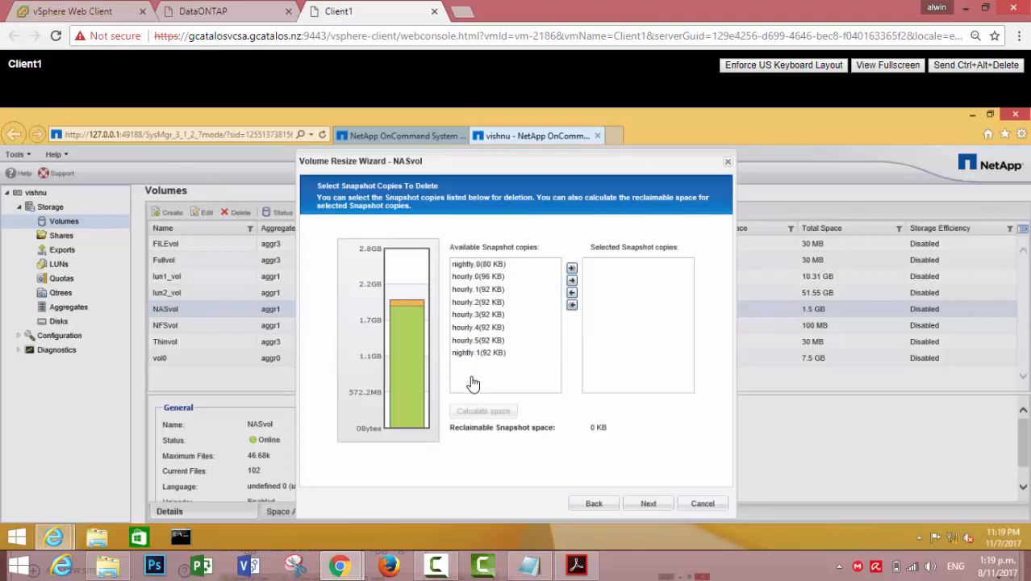
pyautogui.click(649, 508)
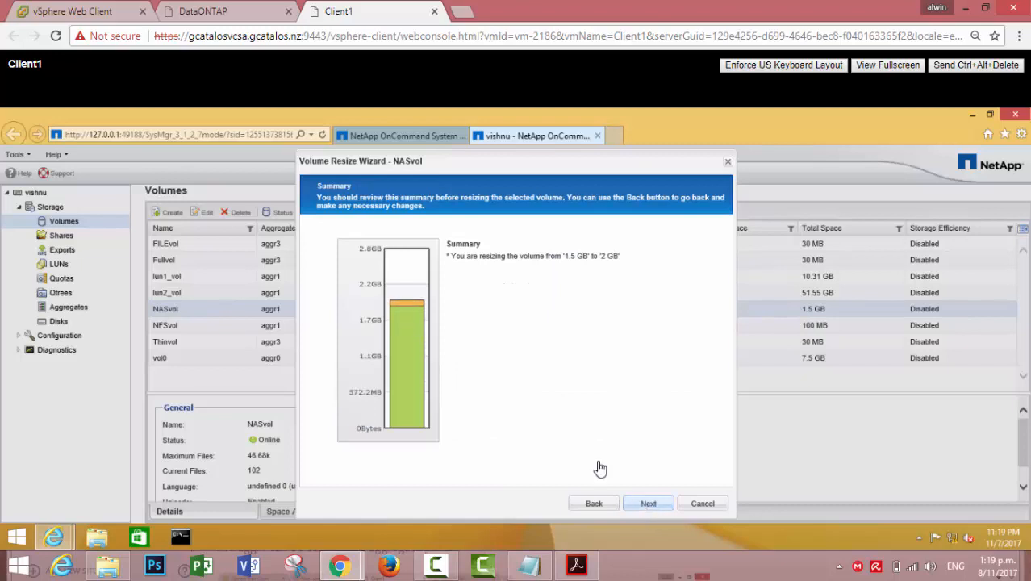
pyautogui.click(638, 505)
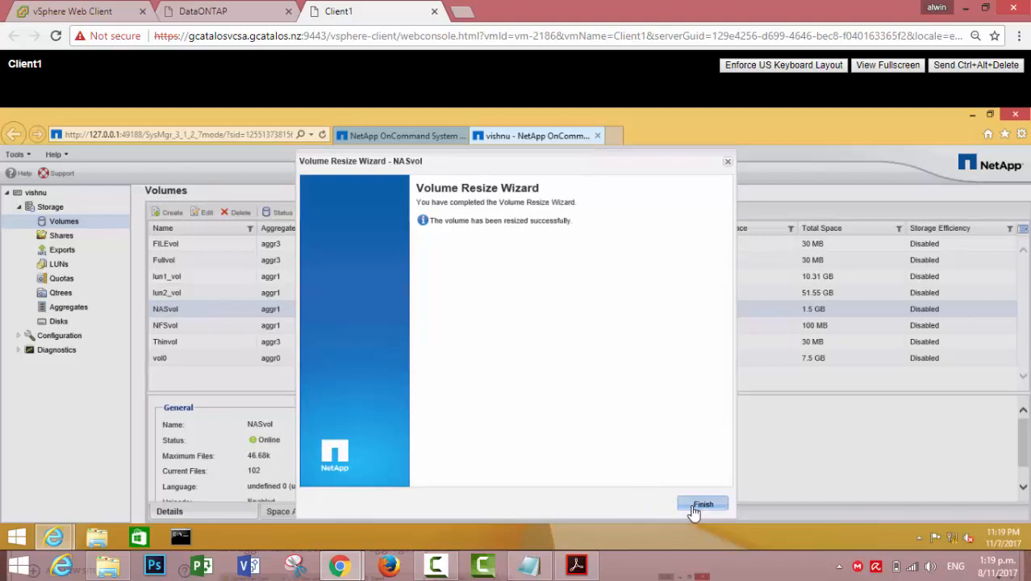
pyautogui.click(698, 506)
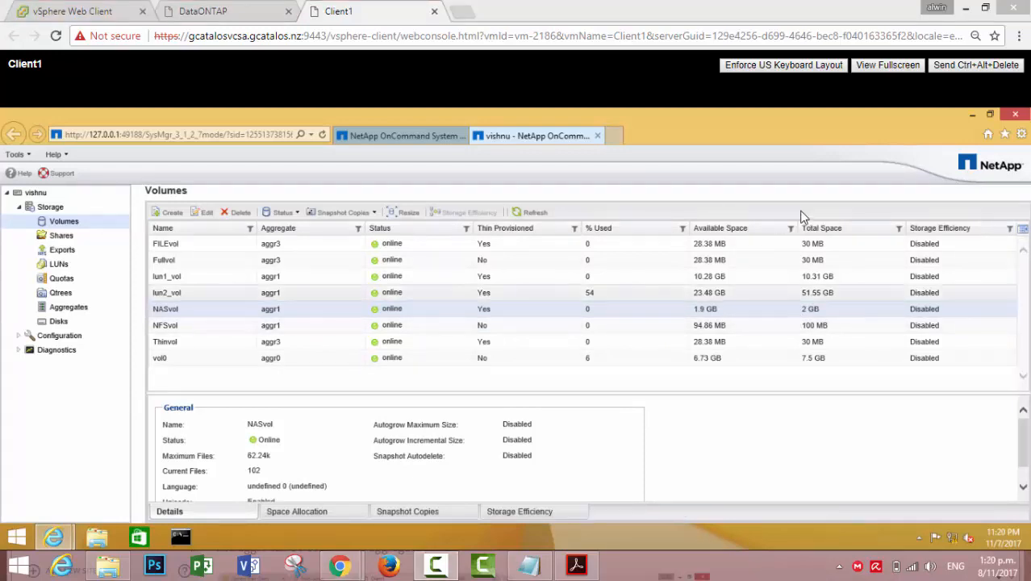
# Launch PuTTY from DVD Drive (E:) and connect using the saved datasession2 session
pyautogui.click(974, 117)
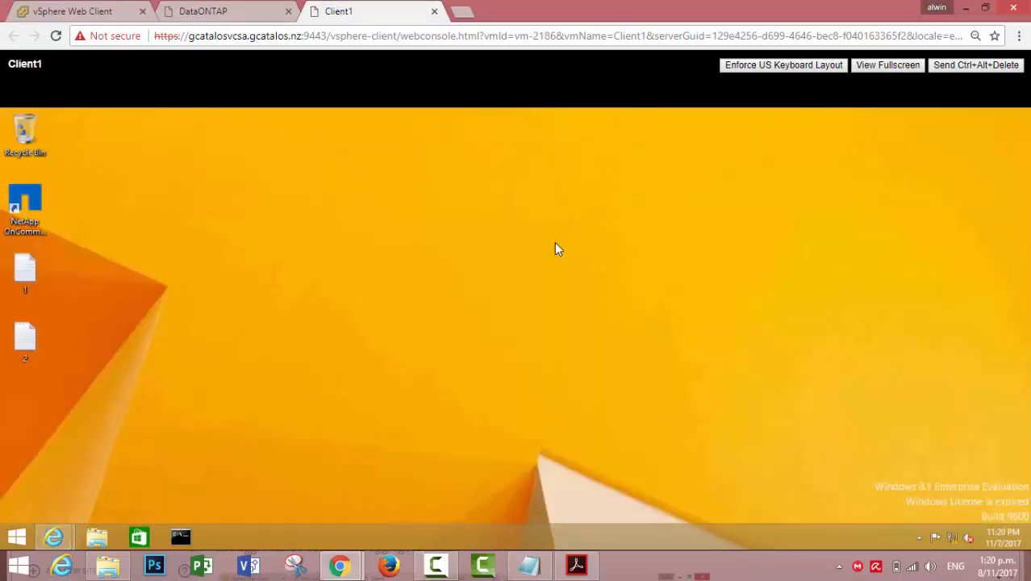
pyautogui.click(99, 536)
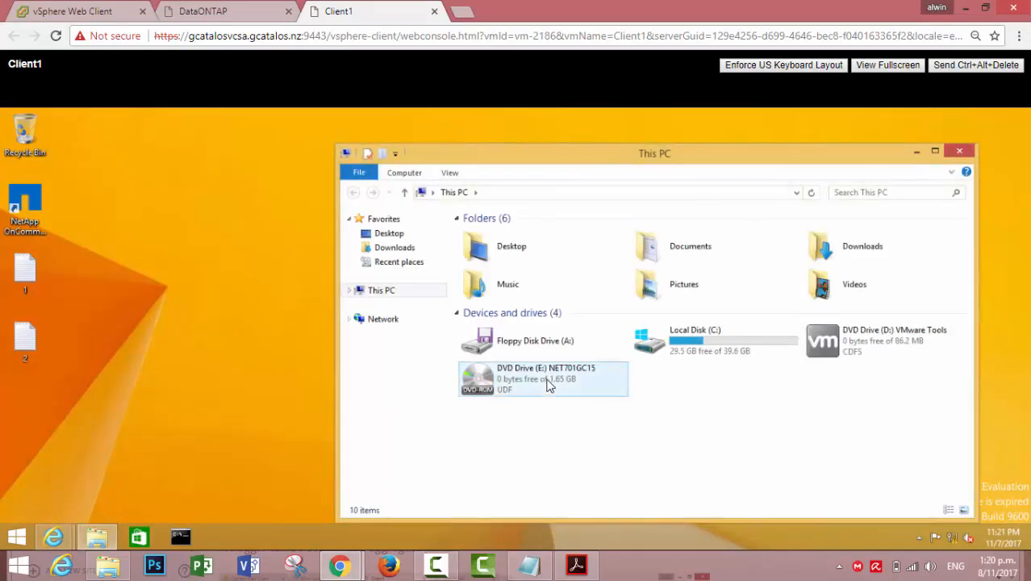
pyautogui.doubleClick(547, 379)
pyautogui.doubleClick(493, 395)
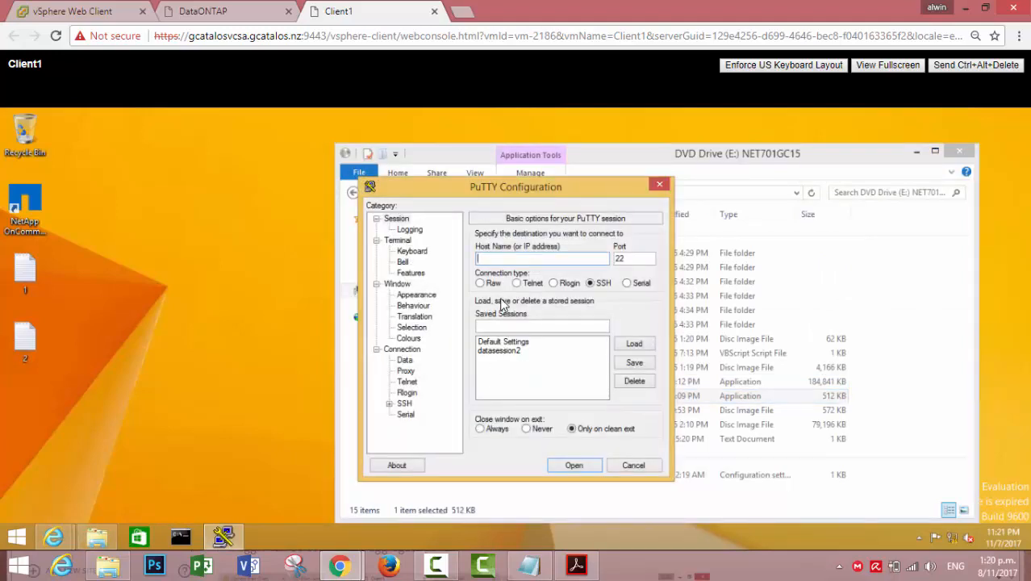
pyautogui.click(515, 352)
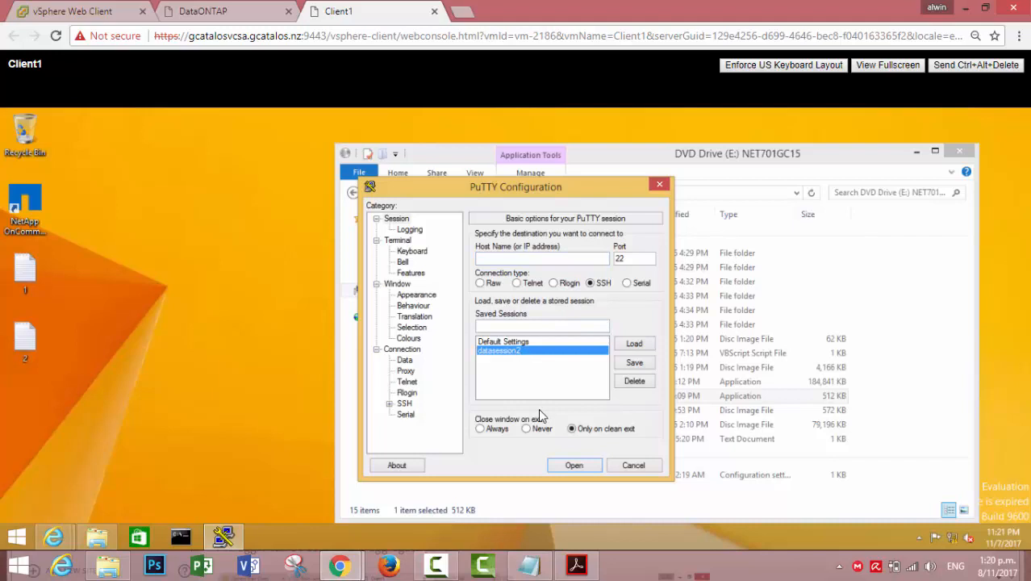
pyautogui.click(567, 466)
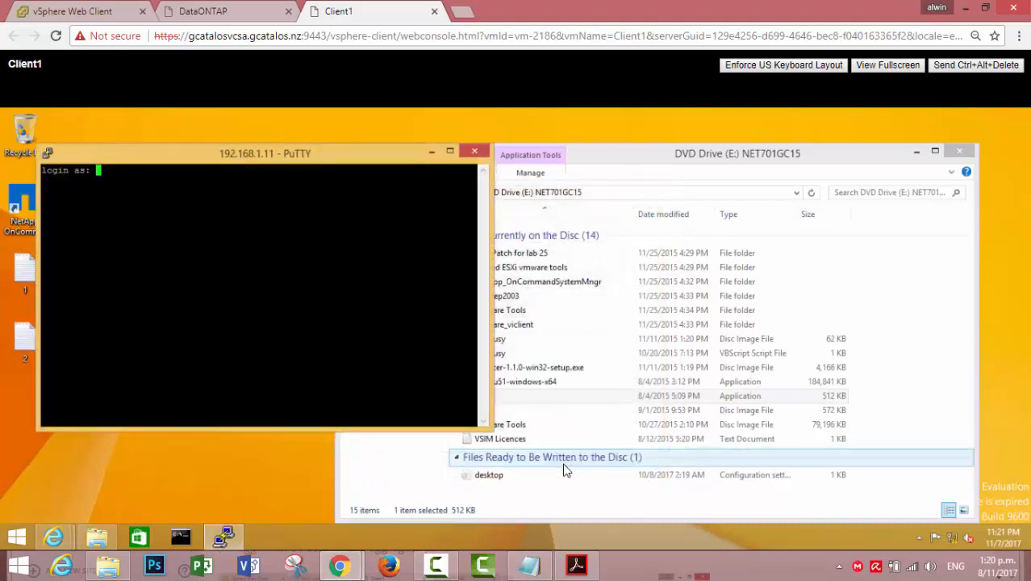
# Log in to the storage system as root, retrying the password after Access denied
pyautogui.write('root')
pyautogui.press('Return')
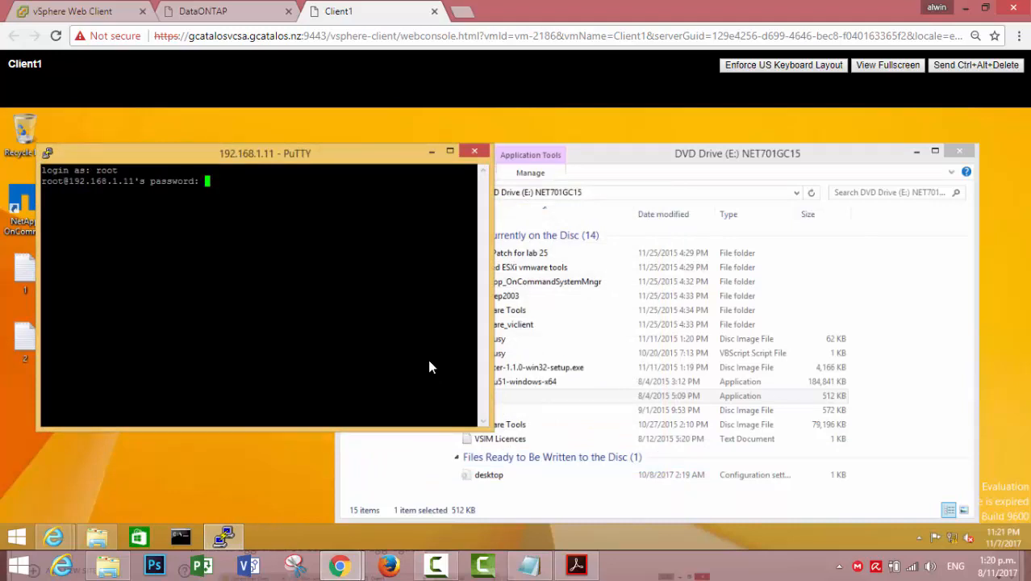
pyautogui.press('Return')
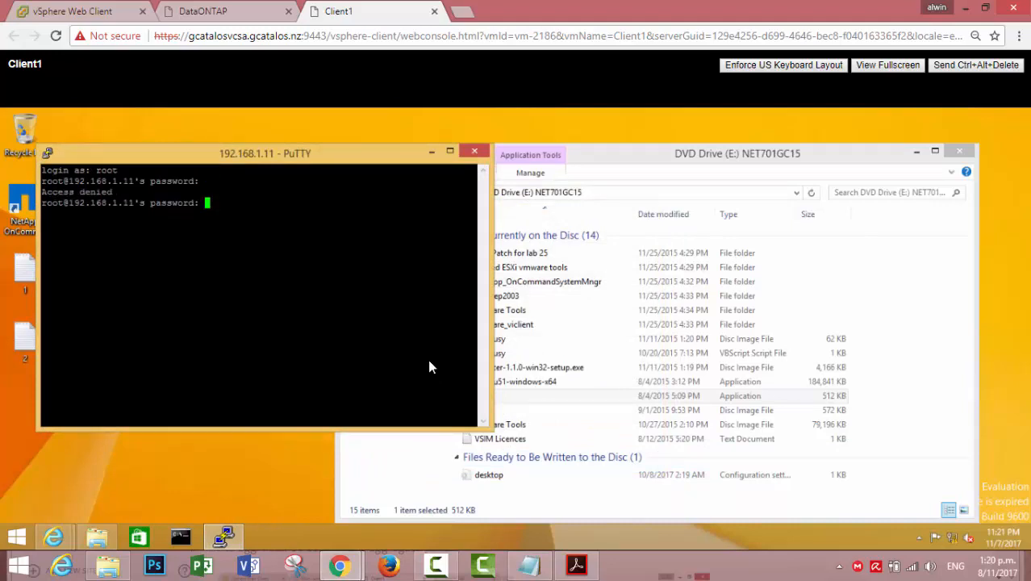
pyautogui.press('Return')
pyautogui.press('Return')
pyautogui.press('Return')
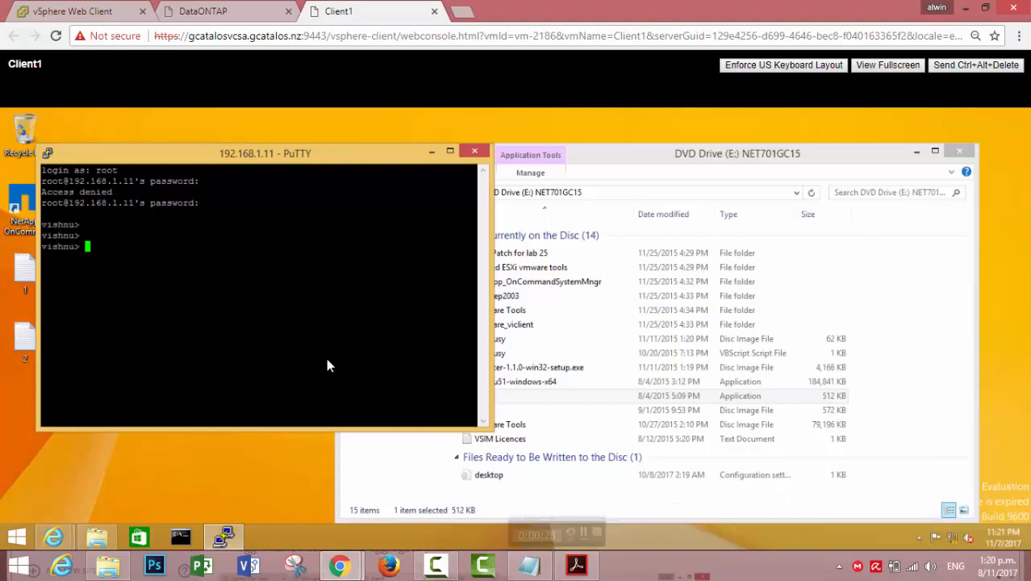
# Run vol status NASvol to confirm it is online in aggr1, then maximize the terminal
pyautogui.write('vol')
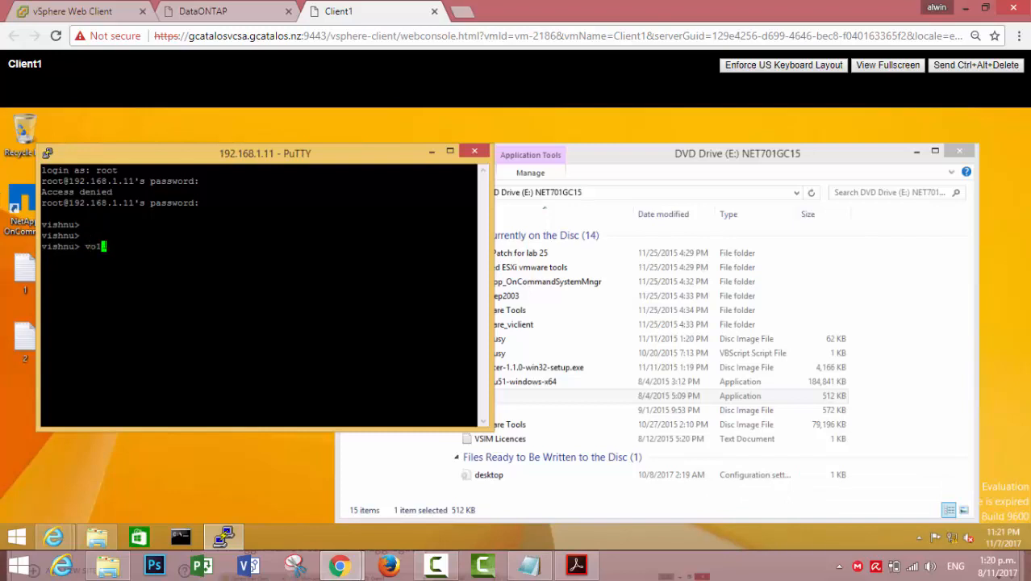
pyautogui.write(' status NASvol')
pyautogui.press('Return')
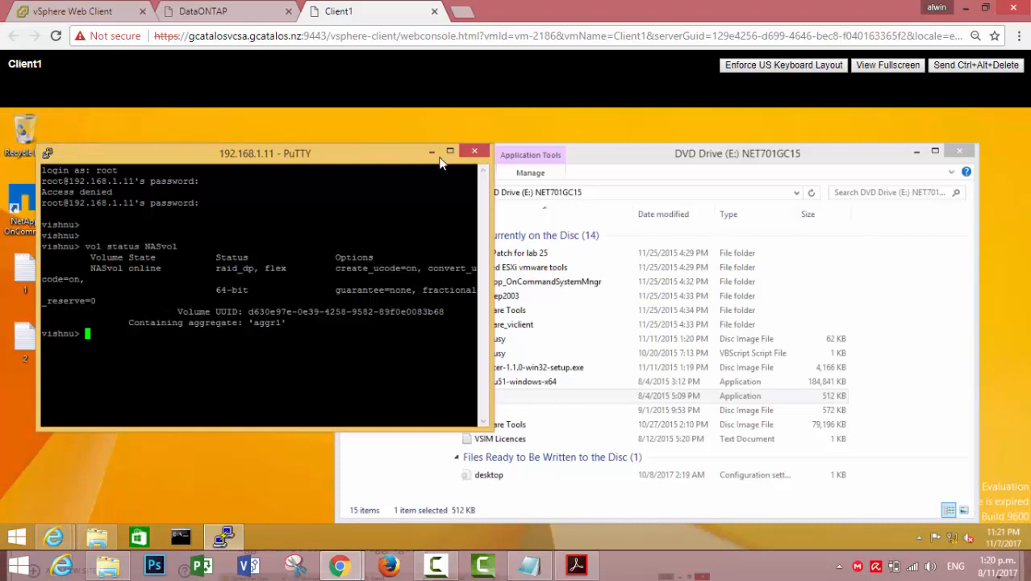
pyautogui.click(449, 152)
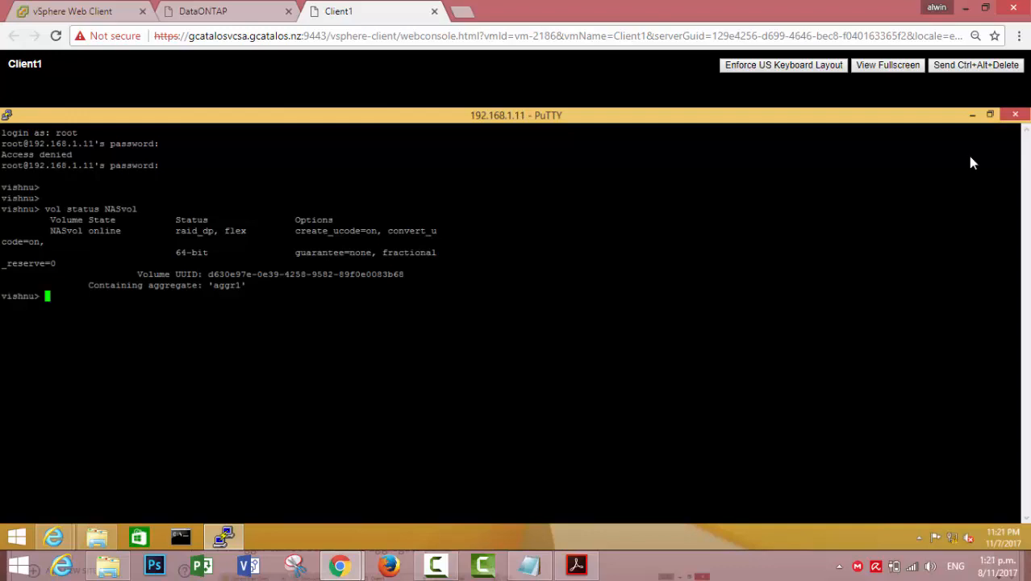
# In PuTTY, run df -h NASvol to check its space, showing 1945MB total
pyautogui.click(988, 115)
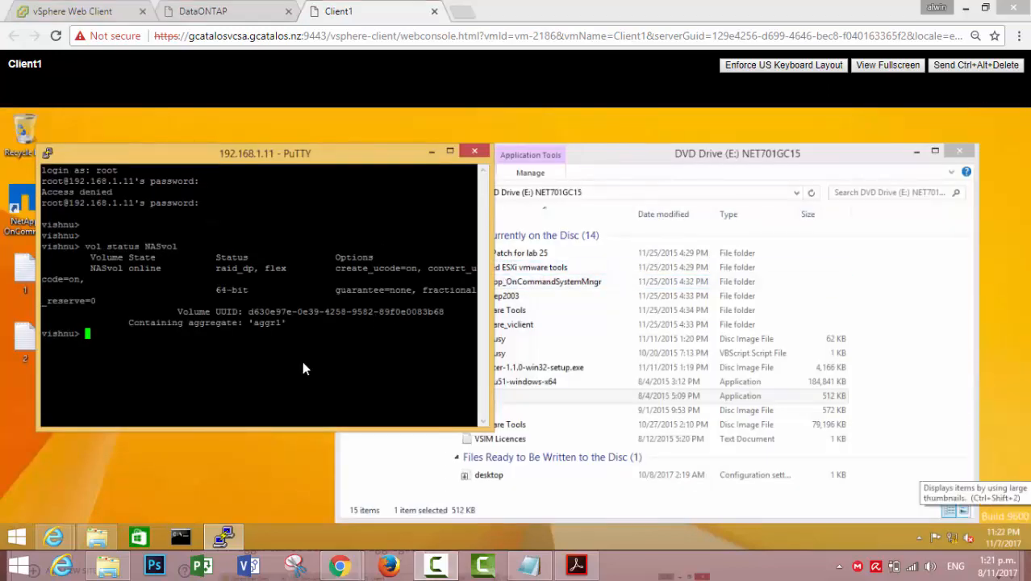
pyautogui.write('df -h ')
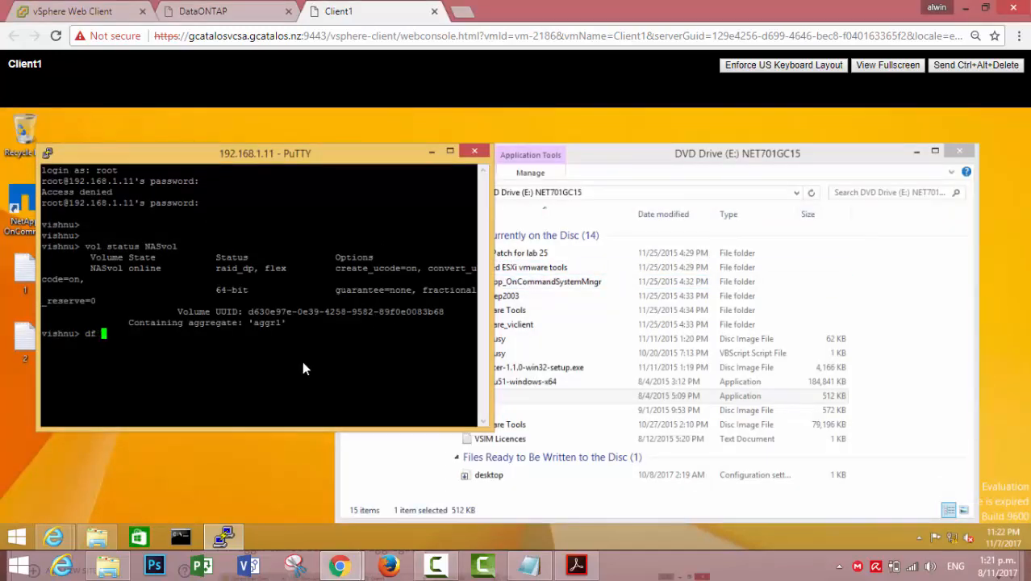
pyautogui.write('NASvol')
pyautogui.press('Return')
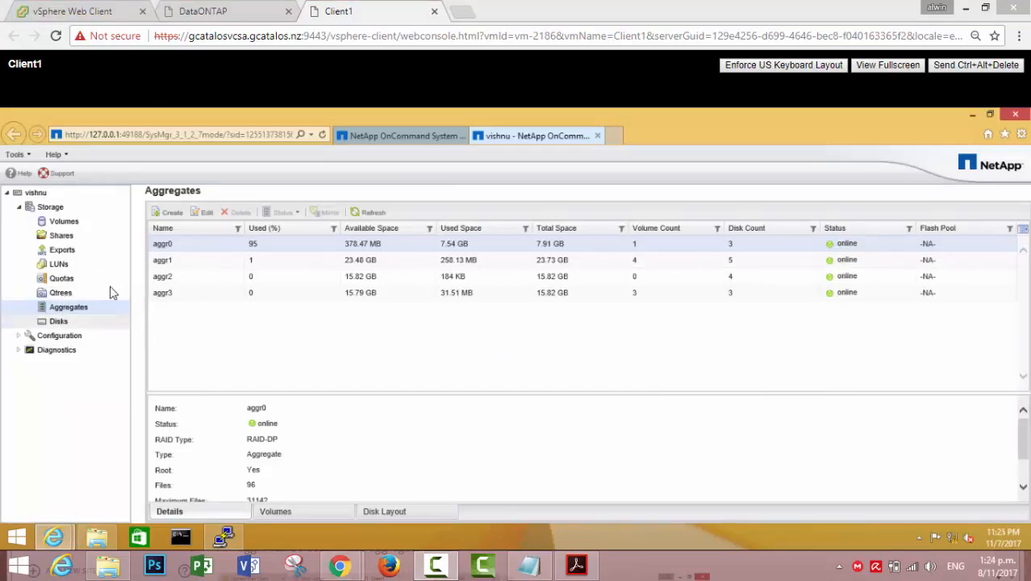
# Create qtree NASqt1 on volume NASvol in aggr1 with UNIX security style
pyautogui.click(61, 294)
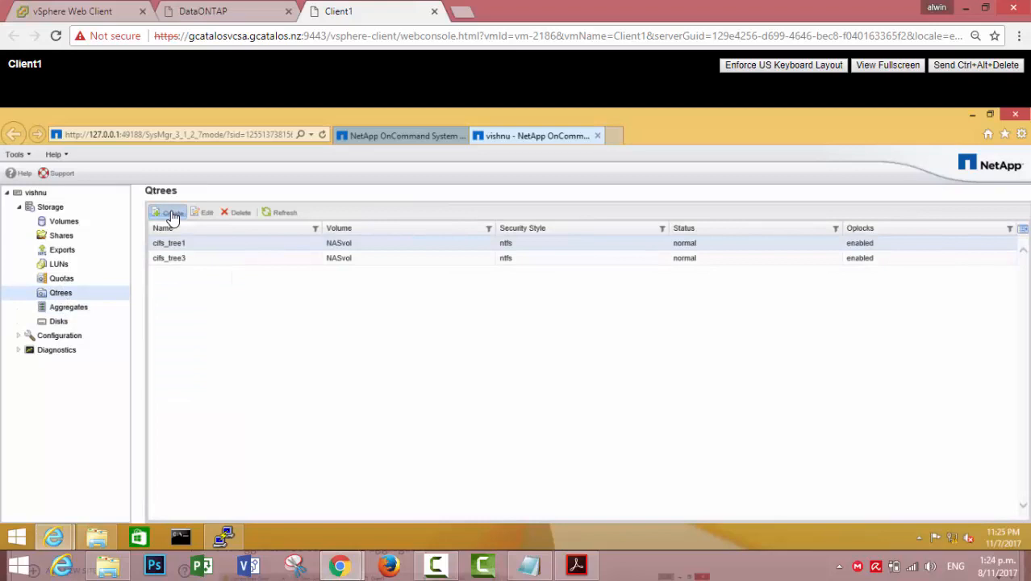
pyautogui.click(171, 214)
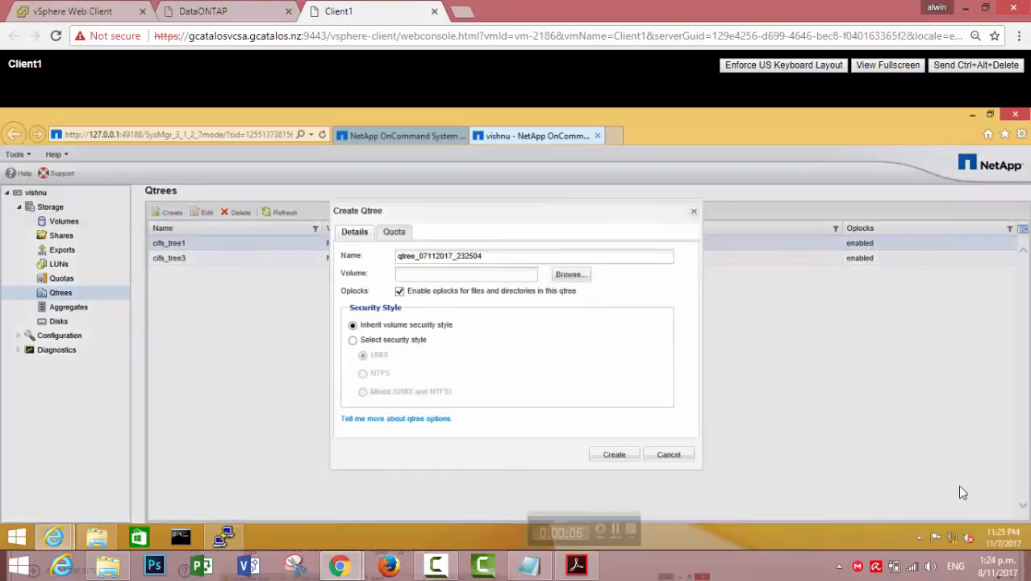
pyautogui.moveTo(490, 251); pyautogui.dragTo(330, 248)
pyautogui.write('NASqt1')
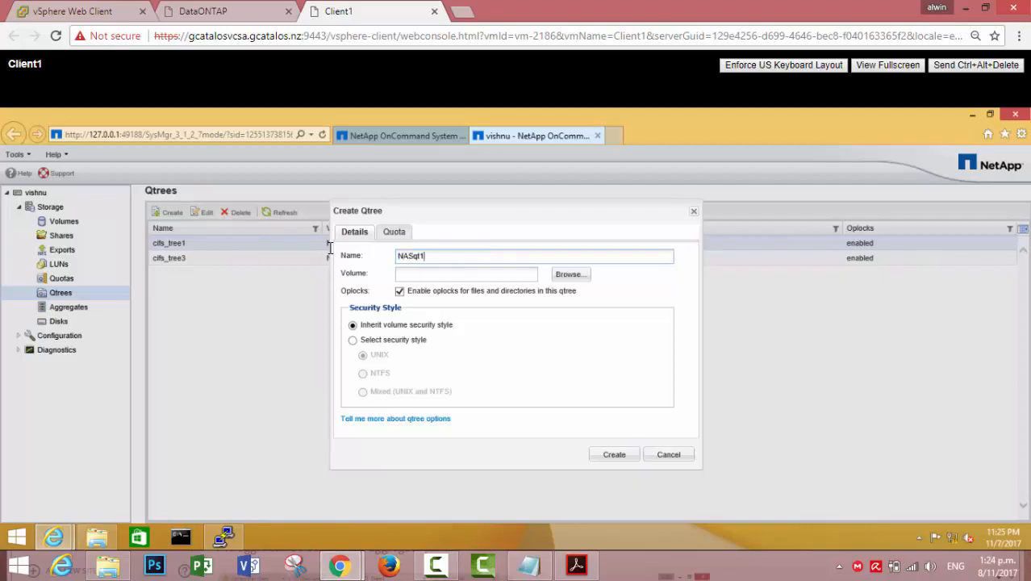
pyautogui.click(572, 274)
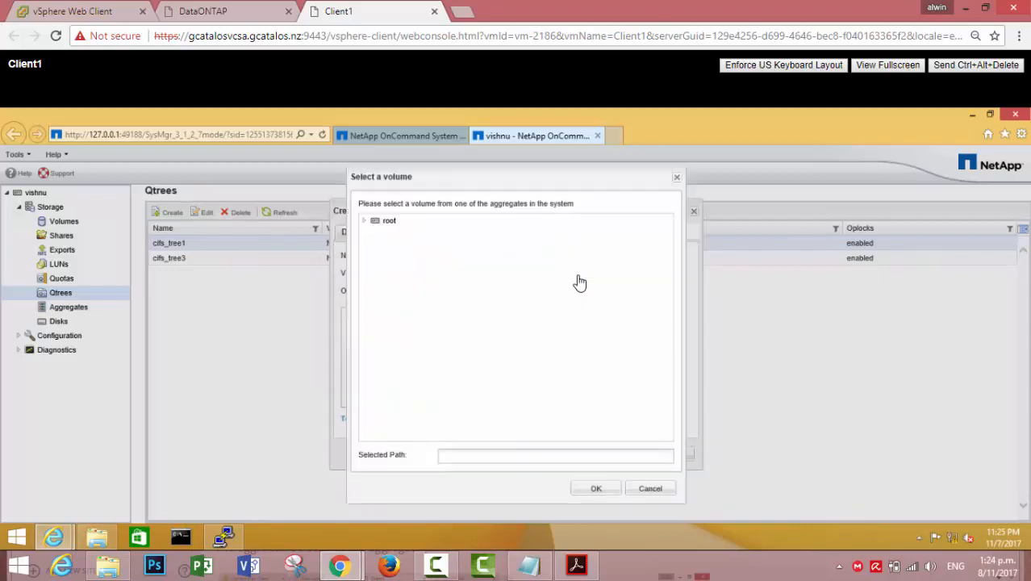
pyautogui.click(363, 221)
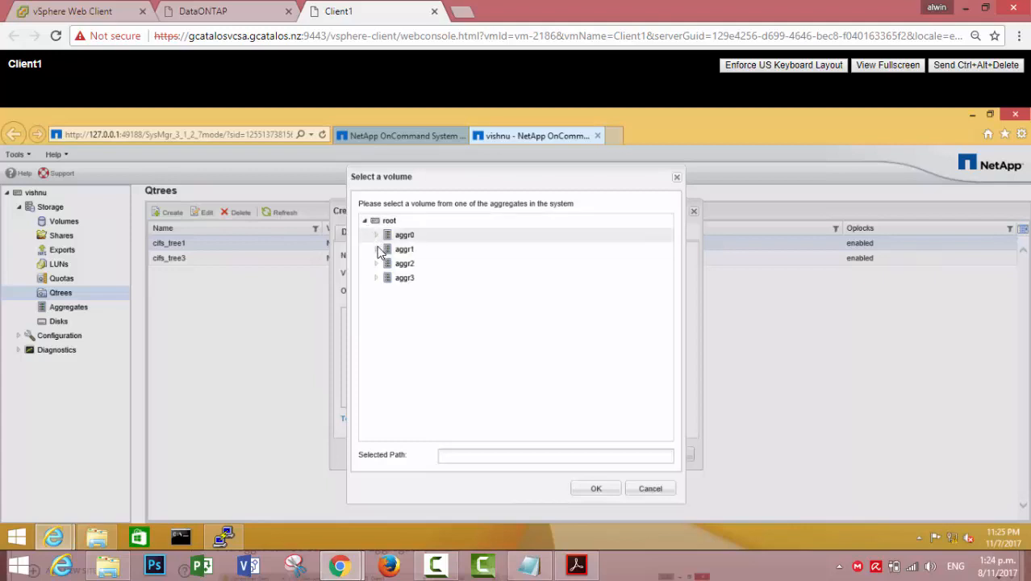
pyautogui.click(377, 250)
pyautogui.click(413, 263)
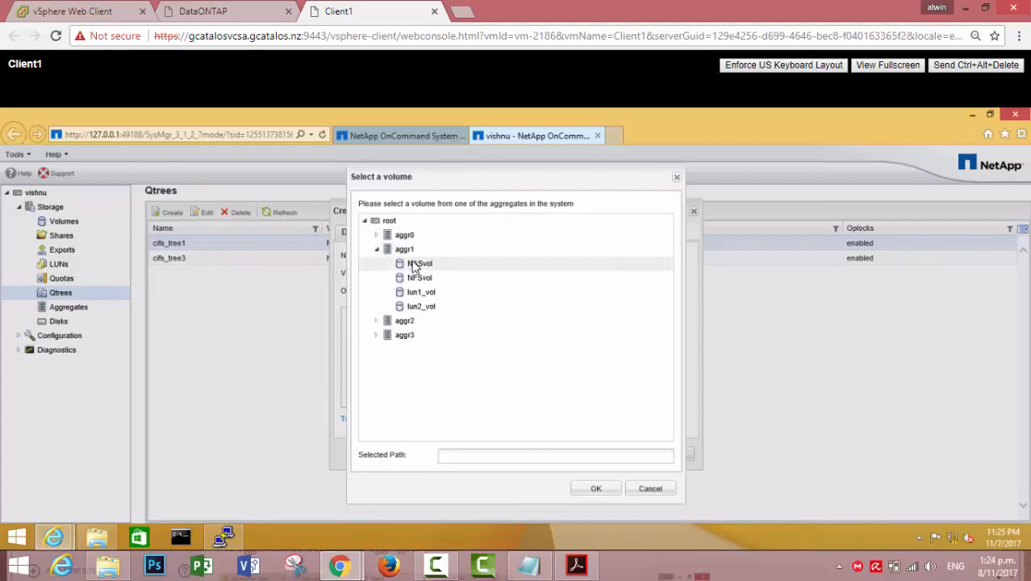
pyautogui.click(589, 488)
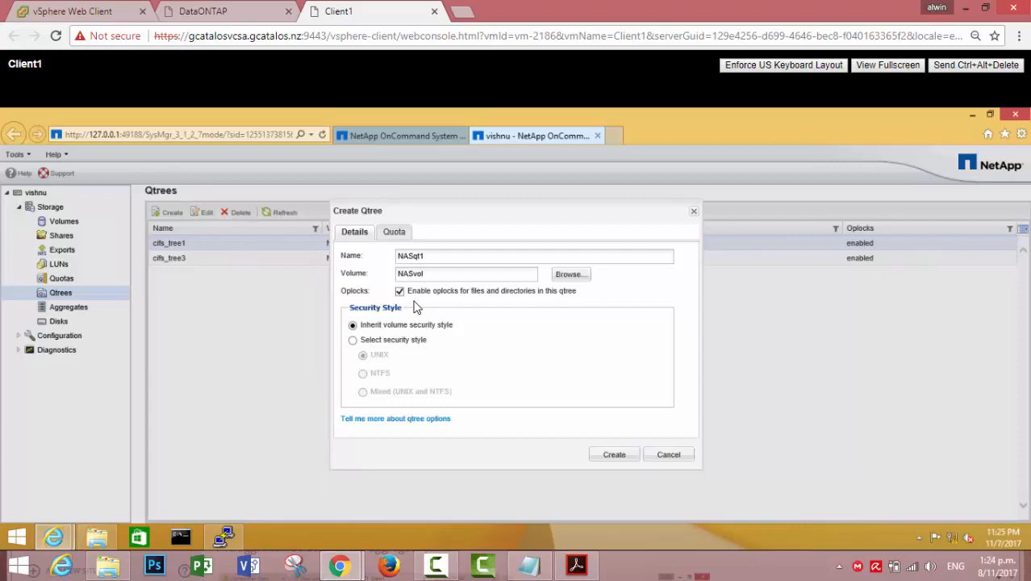
pyautogui.click(353, 341)
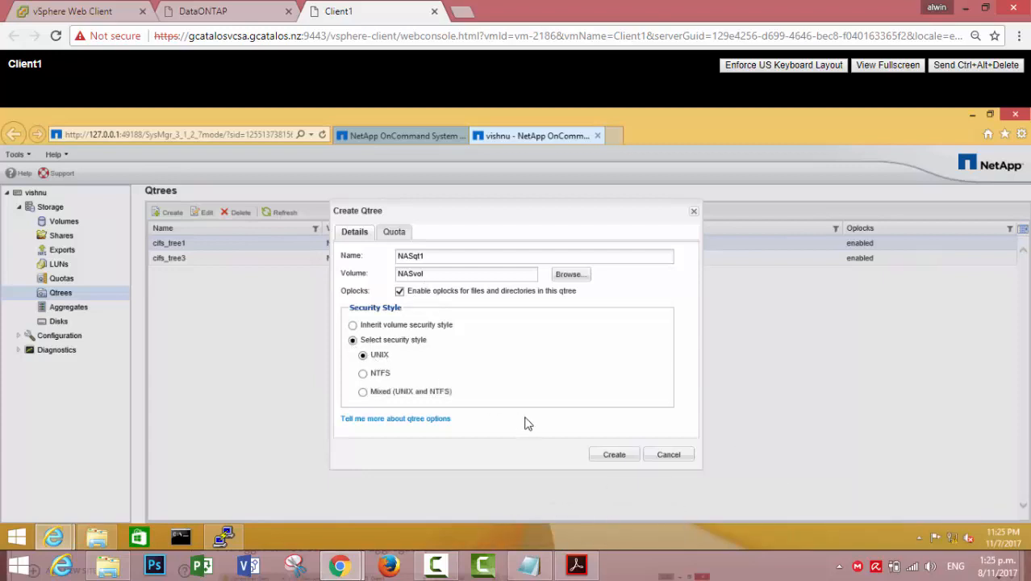
pyautogui.click(615, 457)
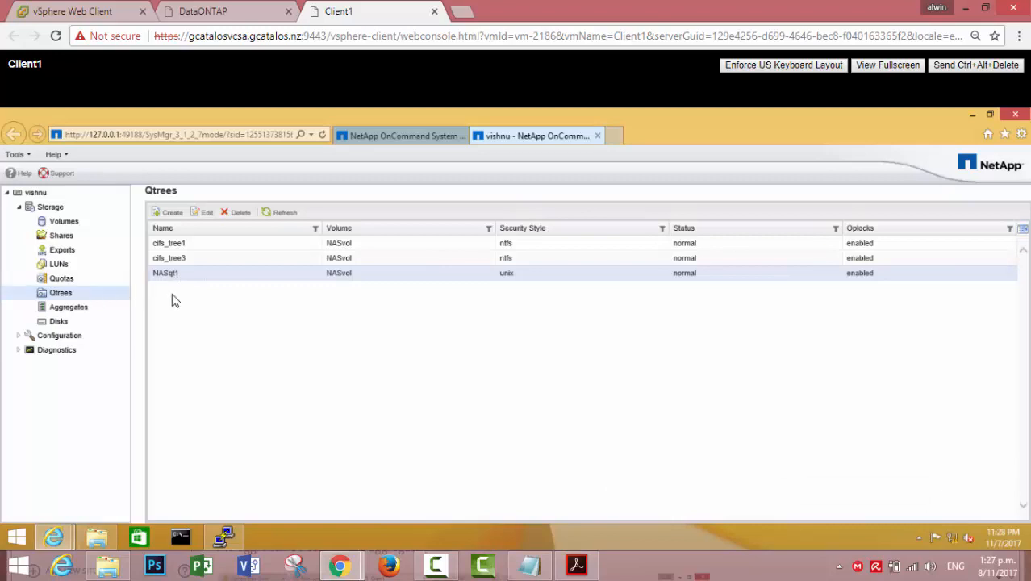
# Delete the NASqt1 qtree, confirming data loss, then show the Volumes list
pyautogui.click(241, 213)
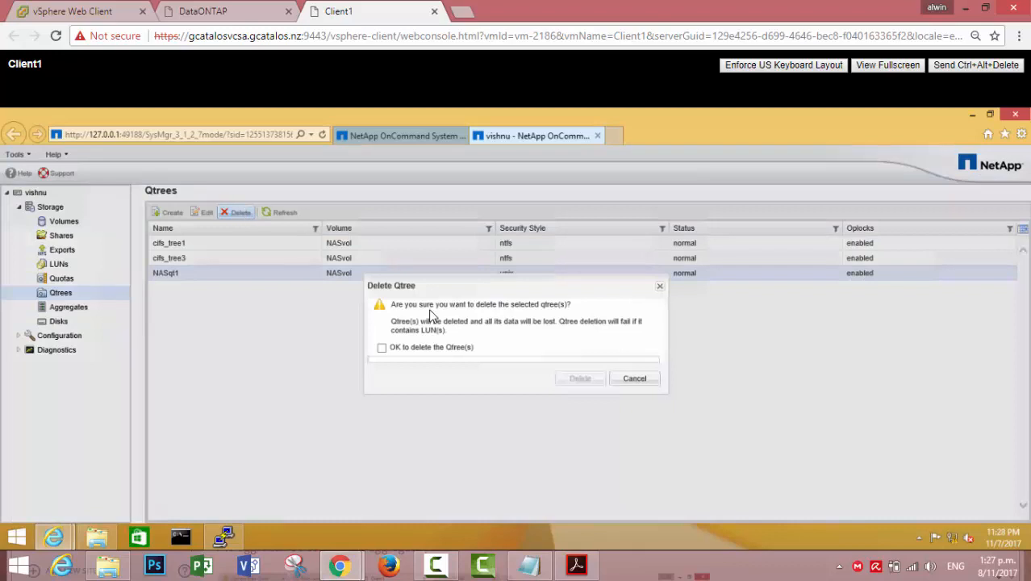
pyautogui.click(381, 348)
pyautogui.click(580, 379)
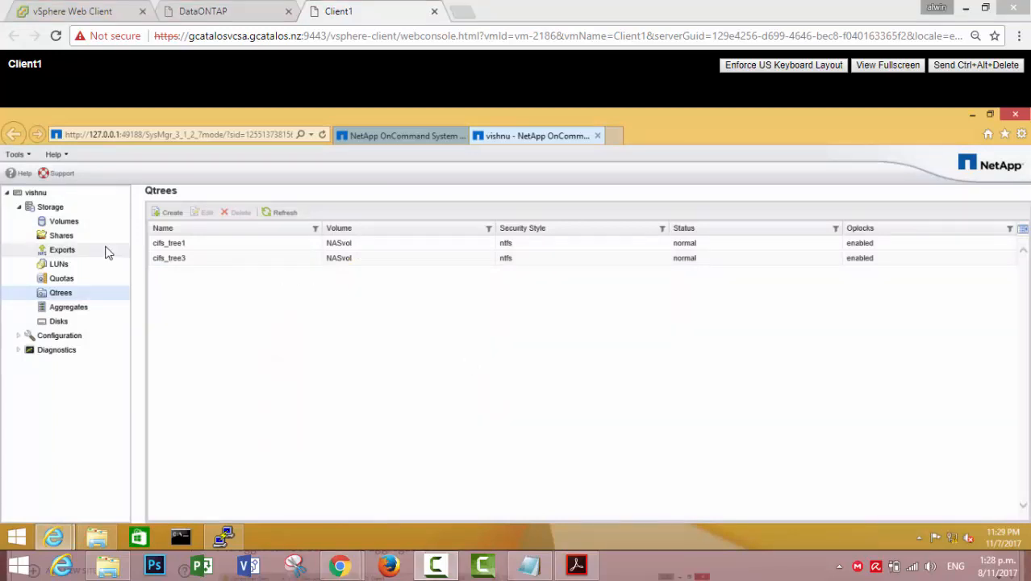
pyautogui.click(70, 226)
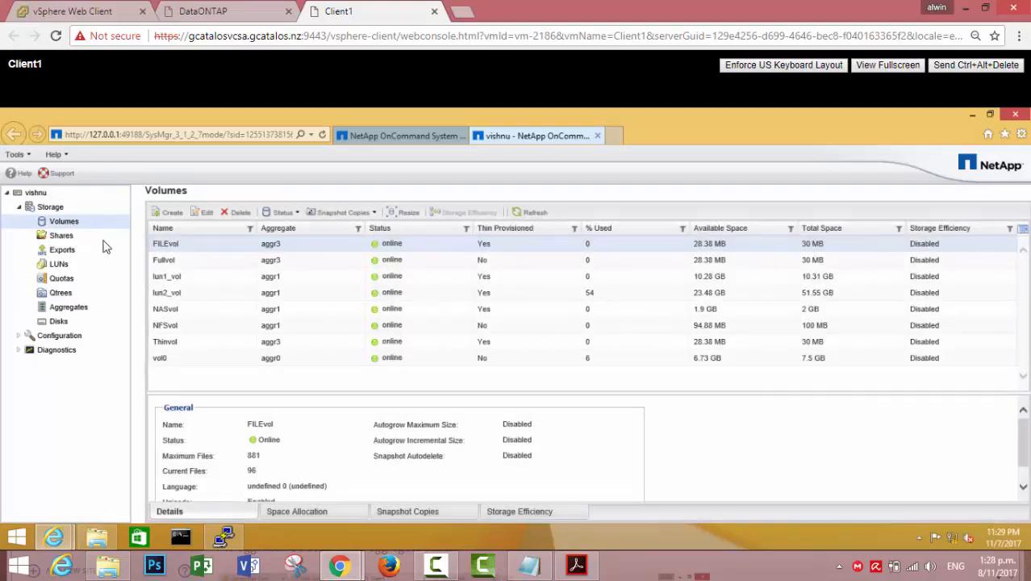
# After deleting NASvol fails because it must be offline, take NASvol offline
pyautogui.click(189, 312)
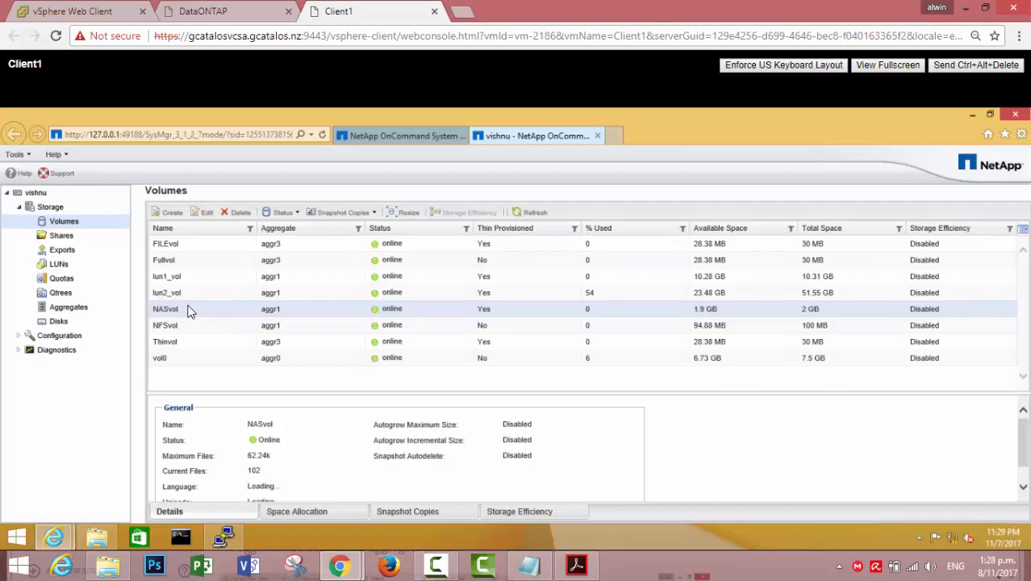
pyautogui.click(240, 213)
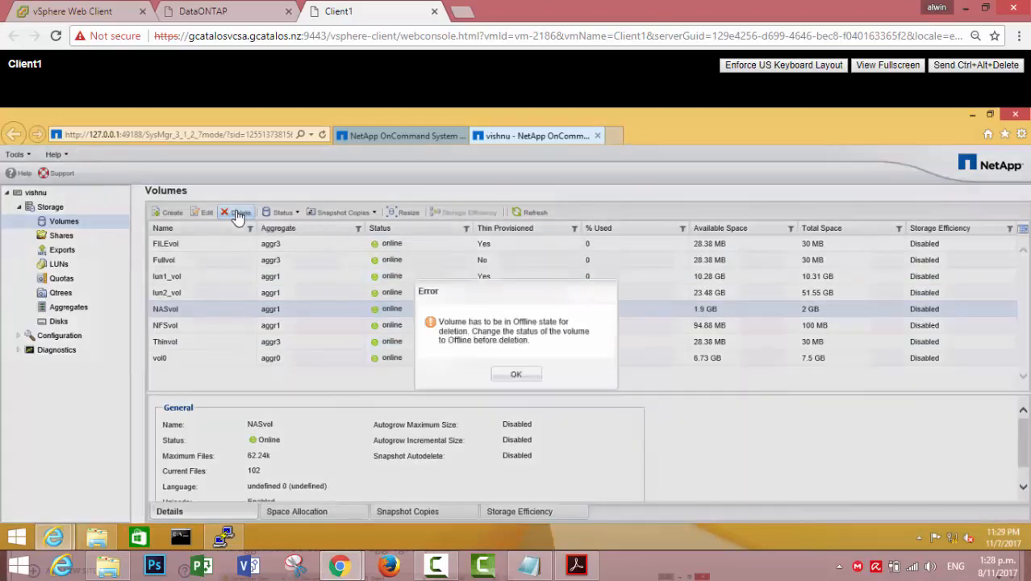
pyautogui.click(514, 375)
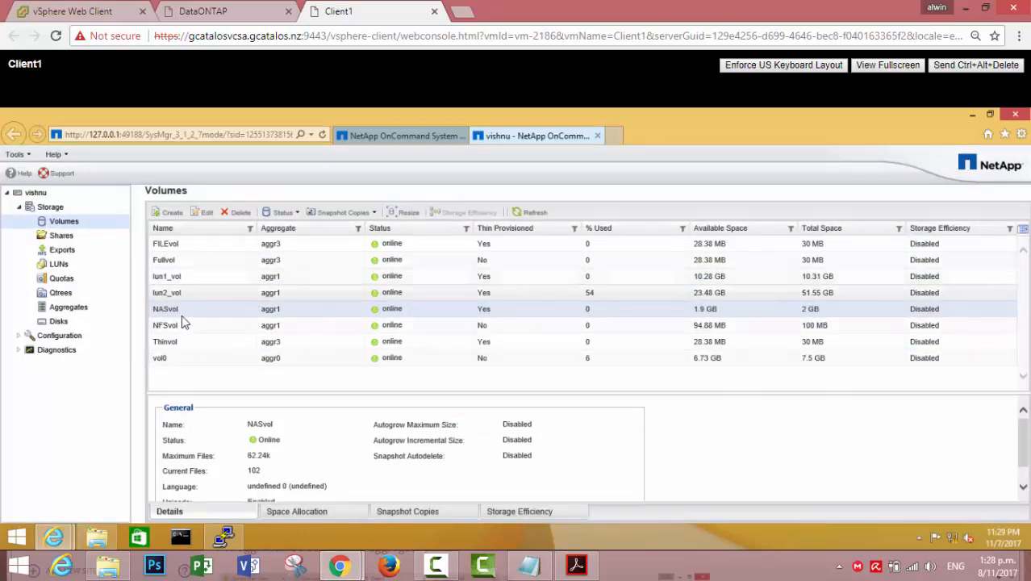
pyautogui.rightClick(180, 309)
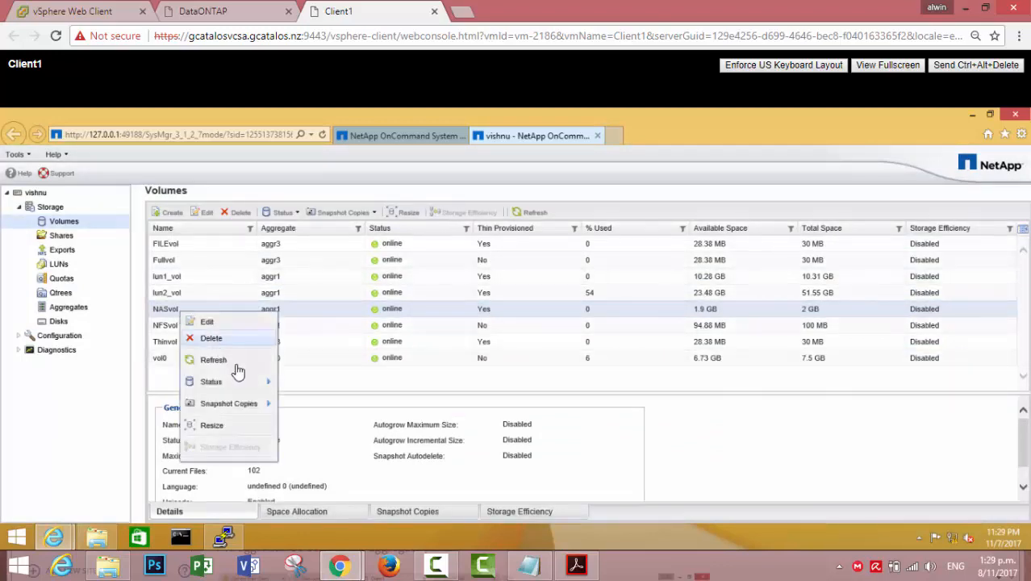
pyautogui.moveTo(276, 382)
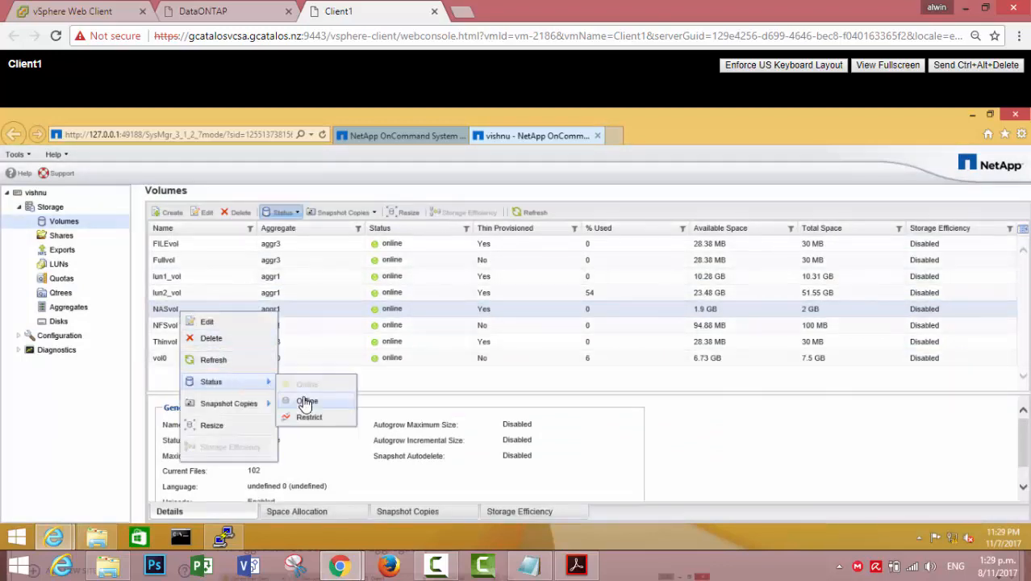
pyautogui.click(306, 400)
pyautogui.click(565, 380)
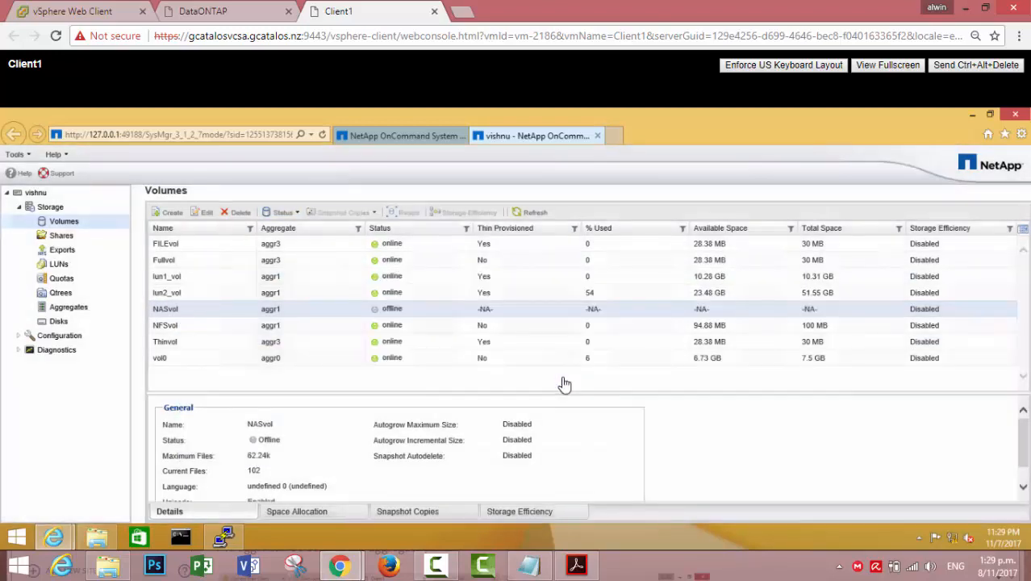
# Begin deleting the offline NASvol, then cancel the deletion
pyautogui.click(238, 212)
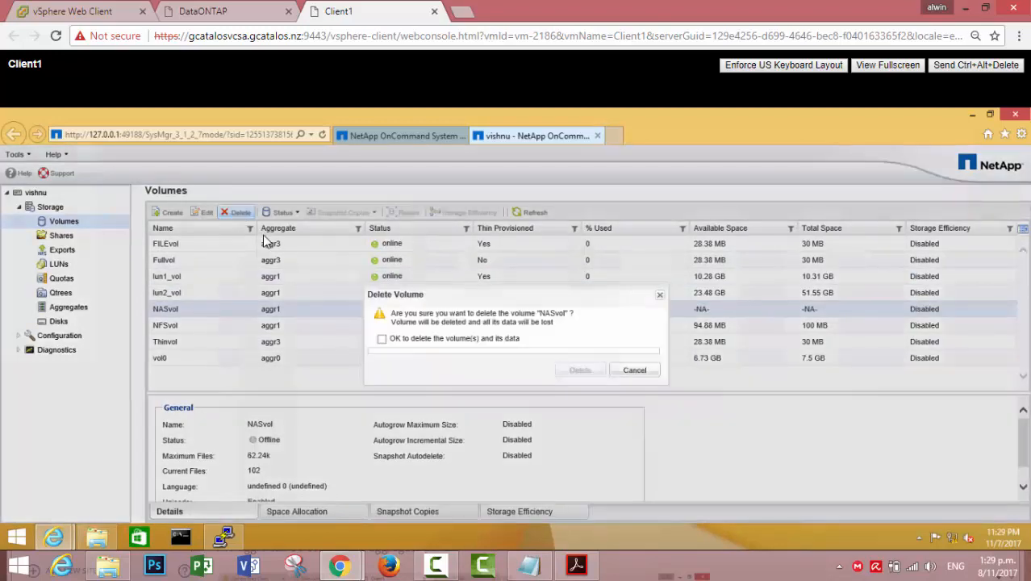
pyautogui.click(381, 339)
pyautogui.click(633, 372)
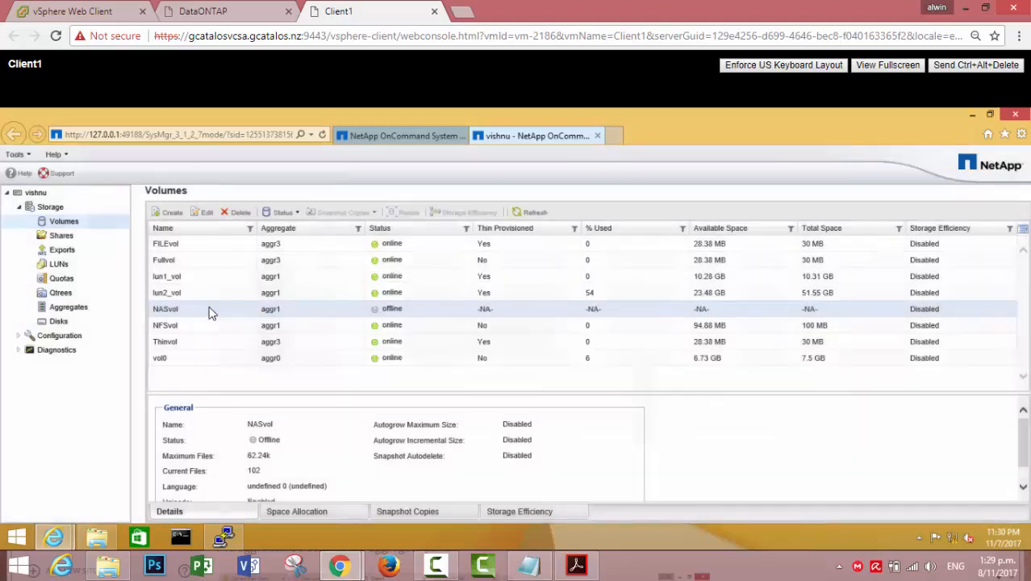
# Set NASvol's status back to Online
pyautogui.rightClick(186, 313)
pyautogui.moveTo(266, 377)
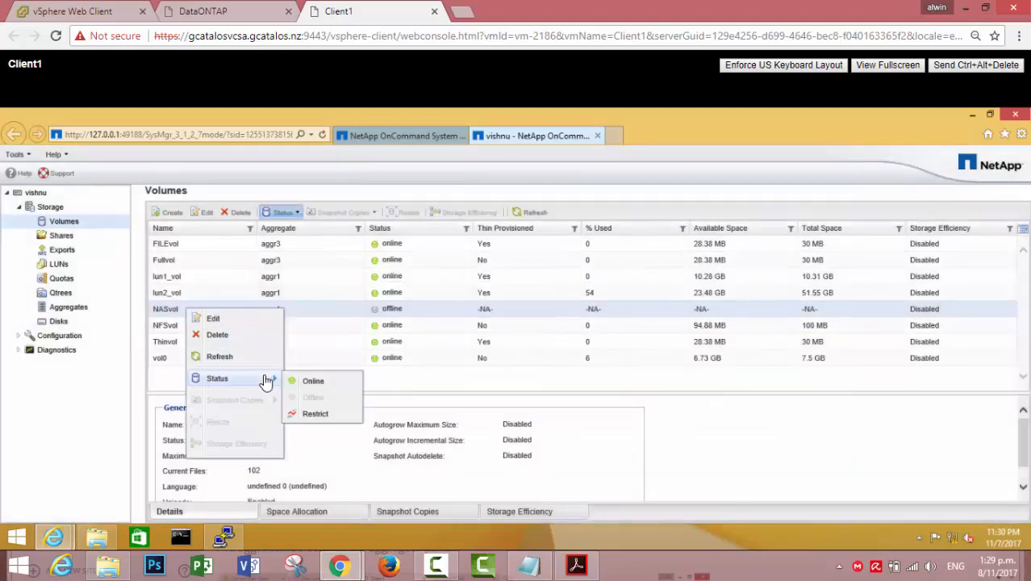
pyautogui.click(311, 381)
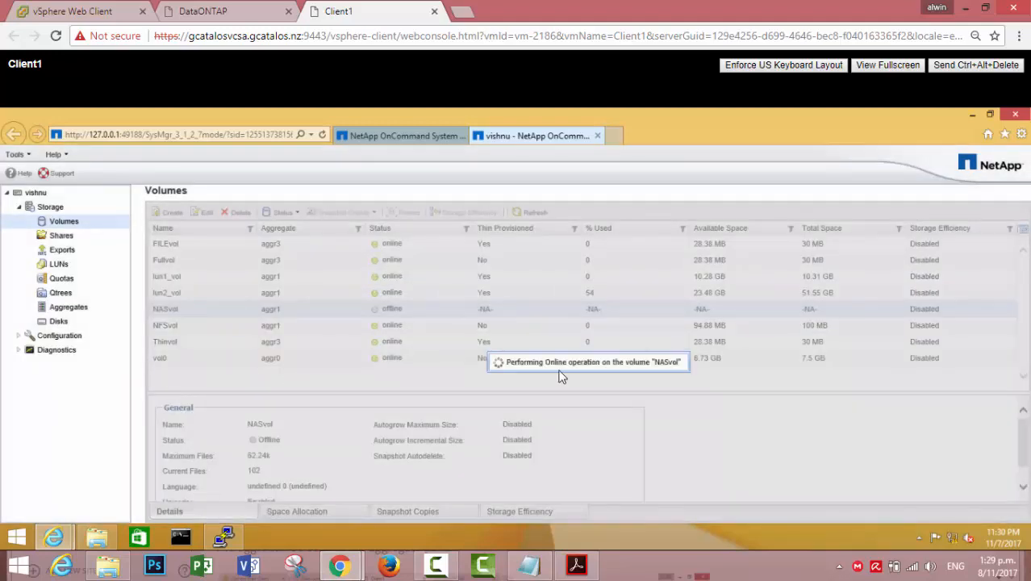